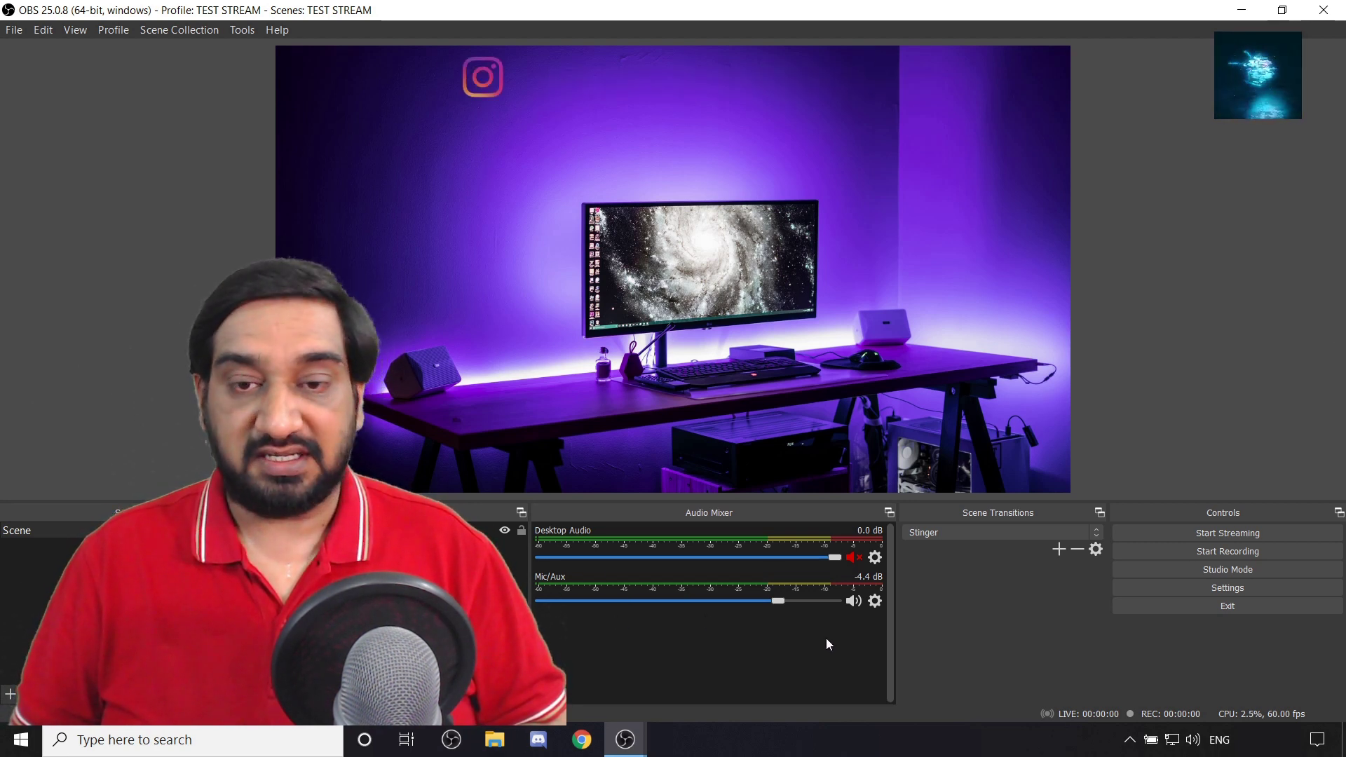
# Set the Mic/Aux device to Microphone Array (2- Realtek High Definition Audio) and raise its mixer volume to -3.9 dB.
pyautogui.click(875, 603)
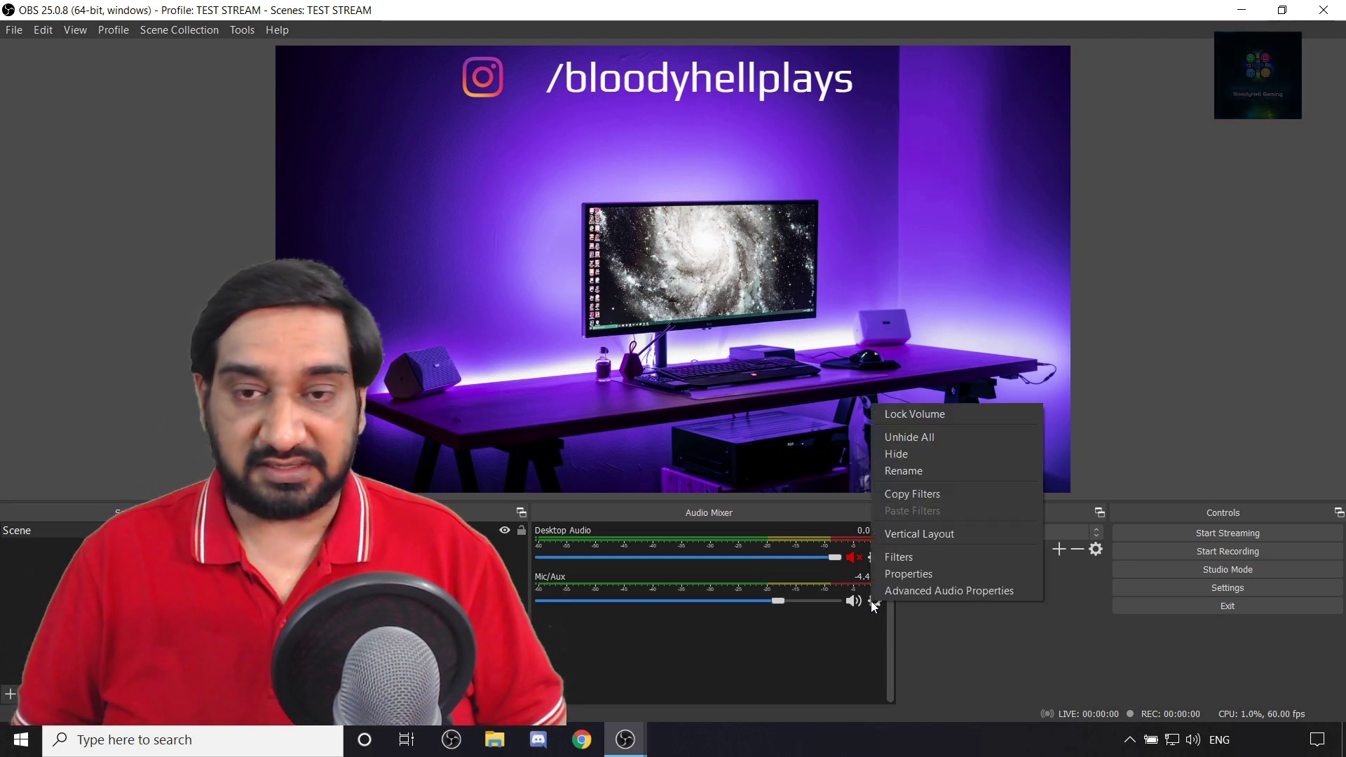
pyautogui.click(936, 573)
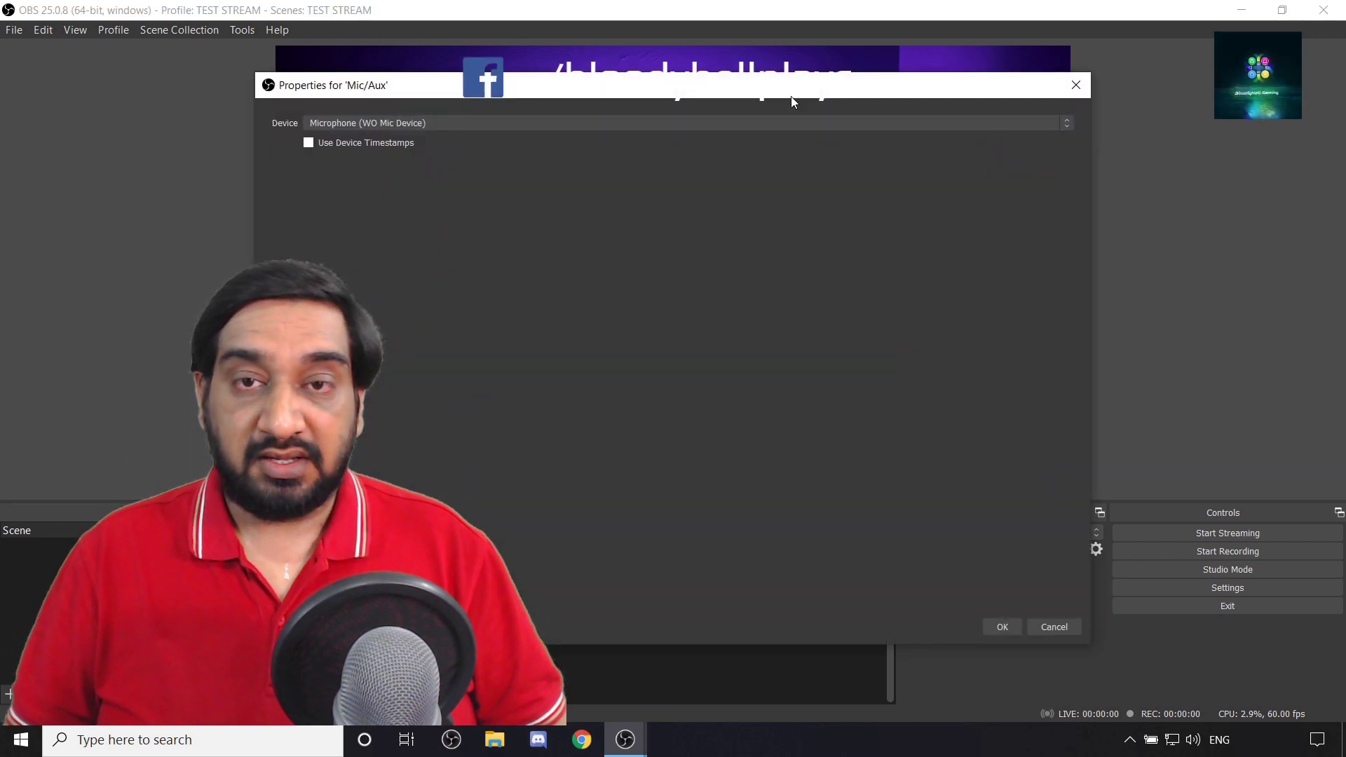
pyautogui.moveTo(859, 98); pyautogui.dragTo(1146, 83)
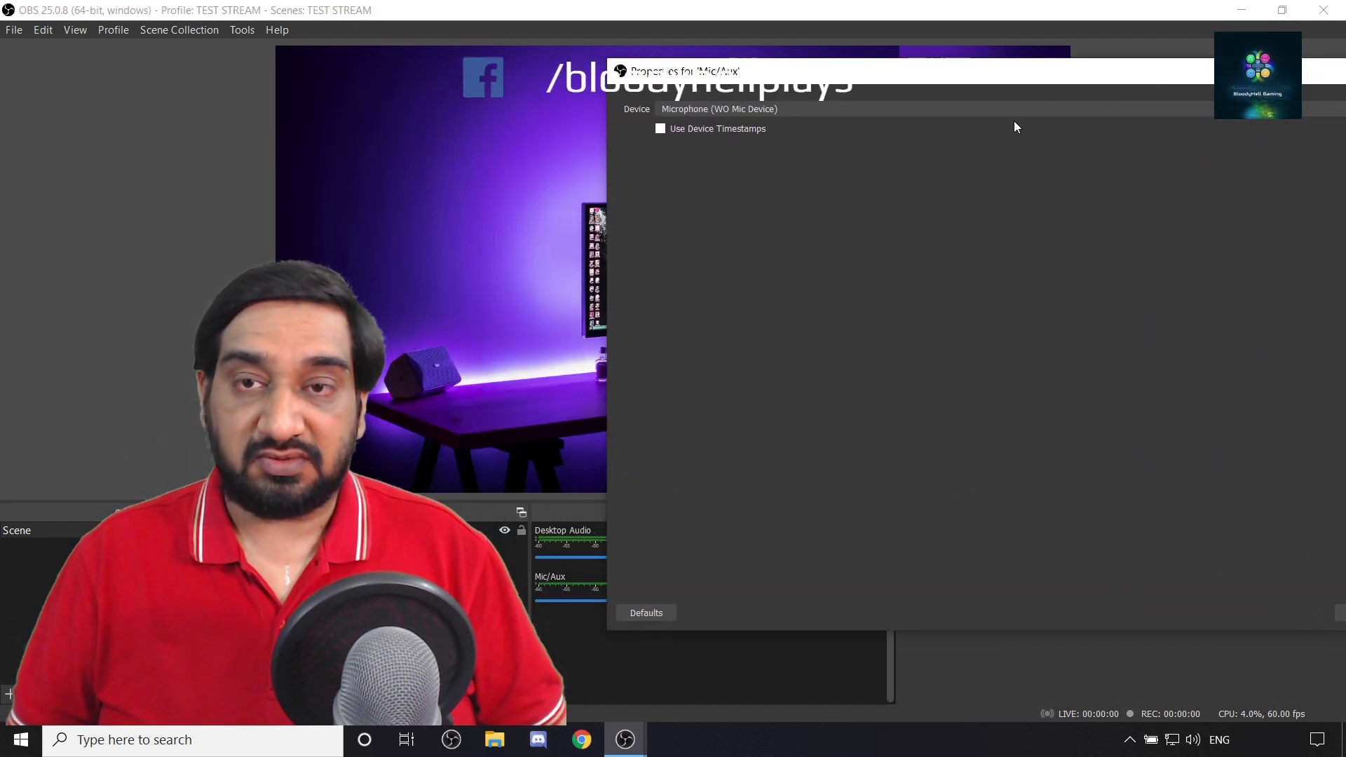
pyautogui.click(1014, 121)
pyautogui.click(990, 70)
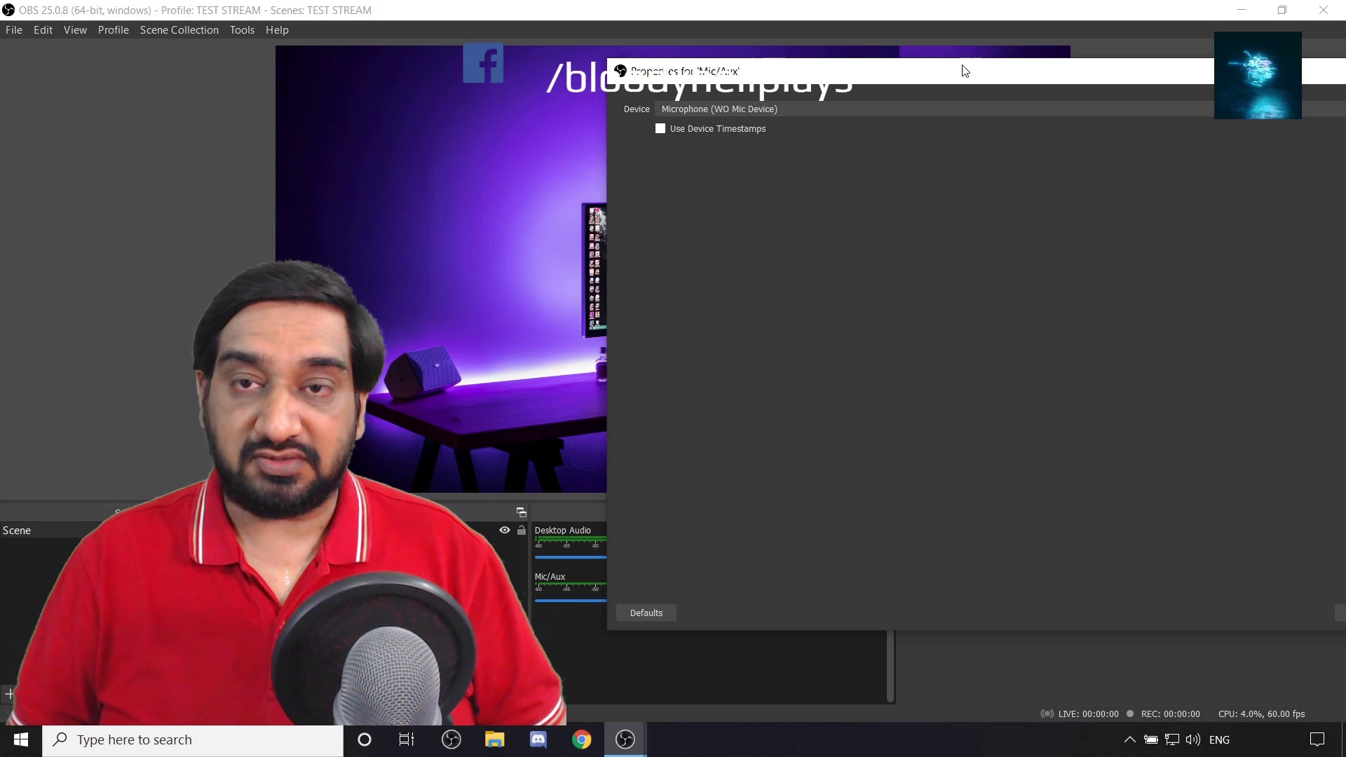
pyautogui.moveTo(961, 67); pyautogui.dragTo(974, 146)
pyautogui.click(939, 181)
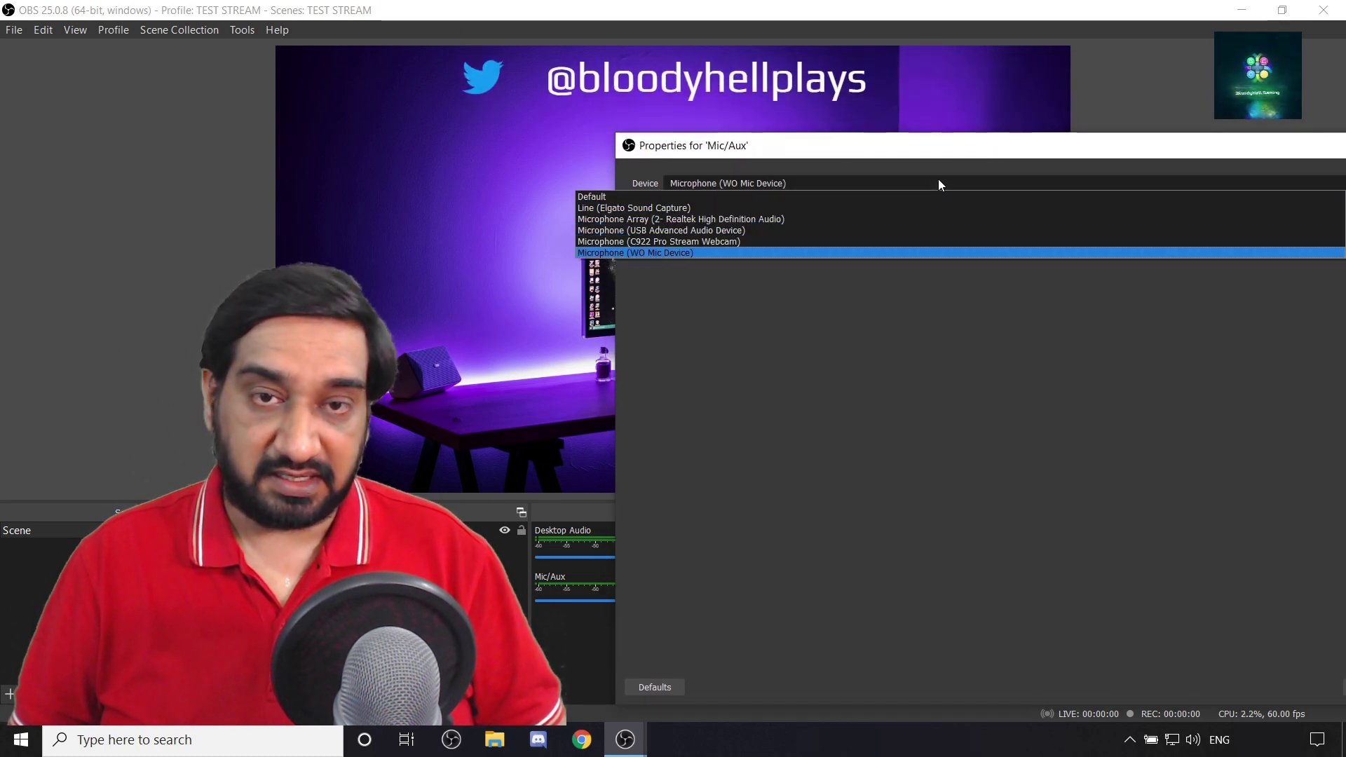
pyautogui.click(714, 219)
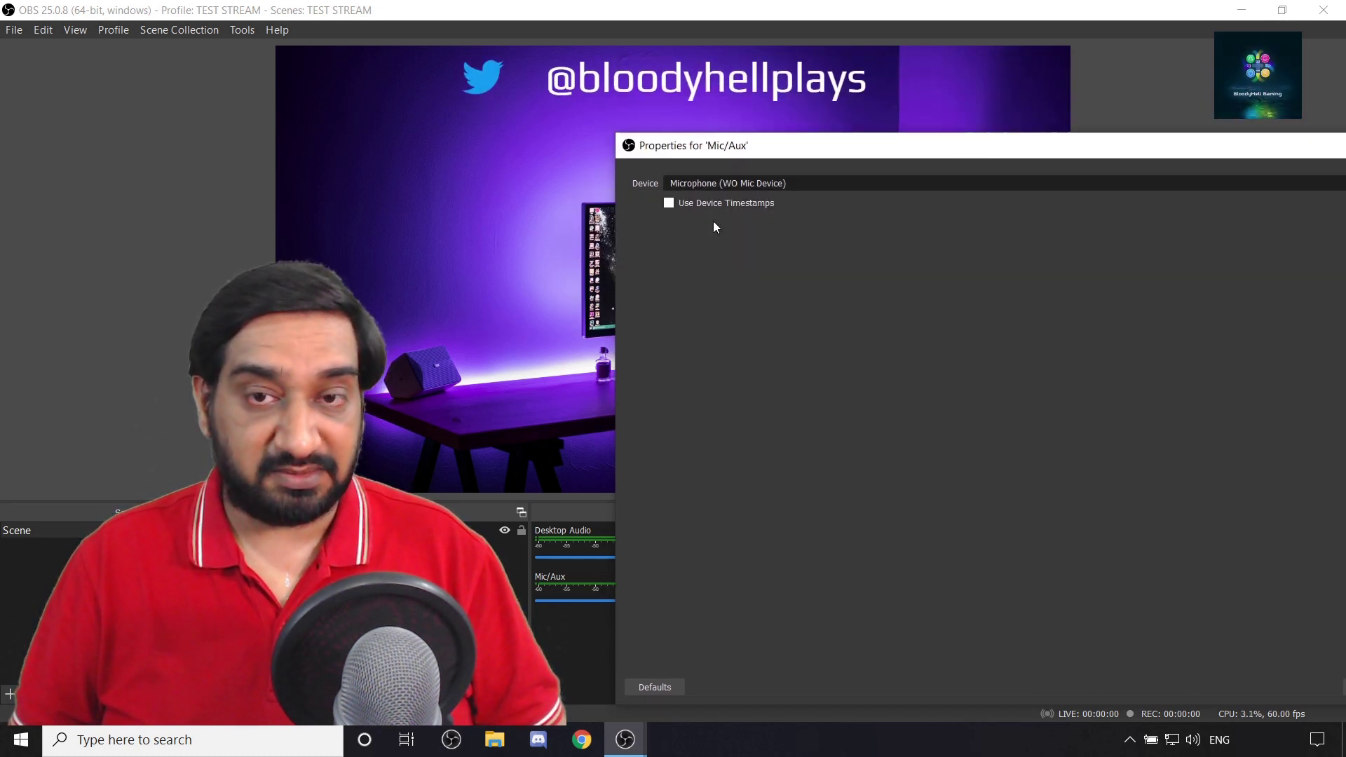
pyautogui.moveTo(1017, 146); pyautogui.dragTo(931, 68)
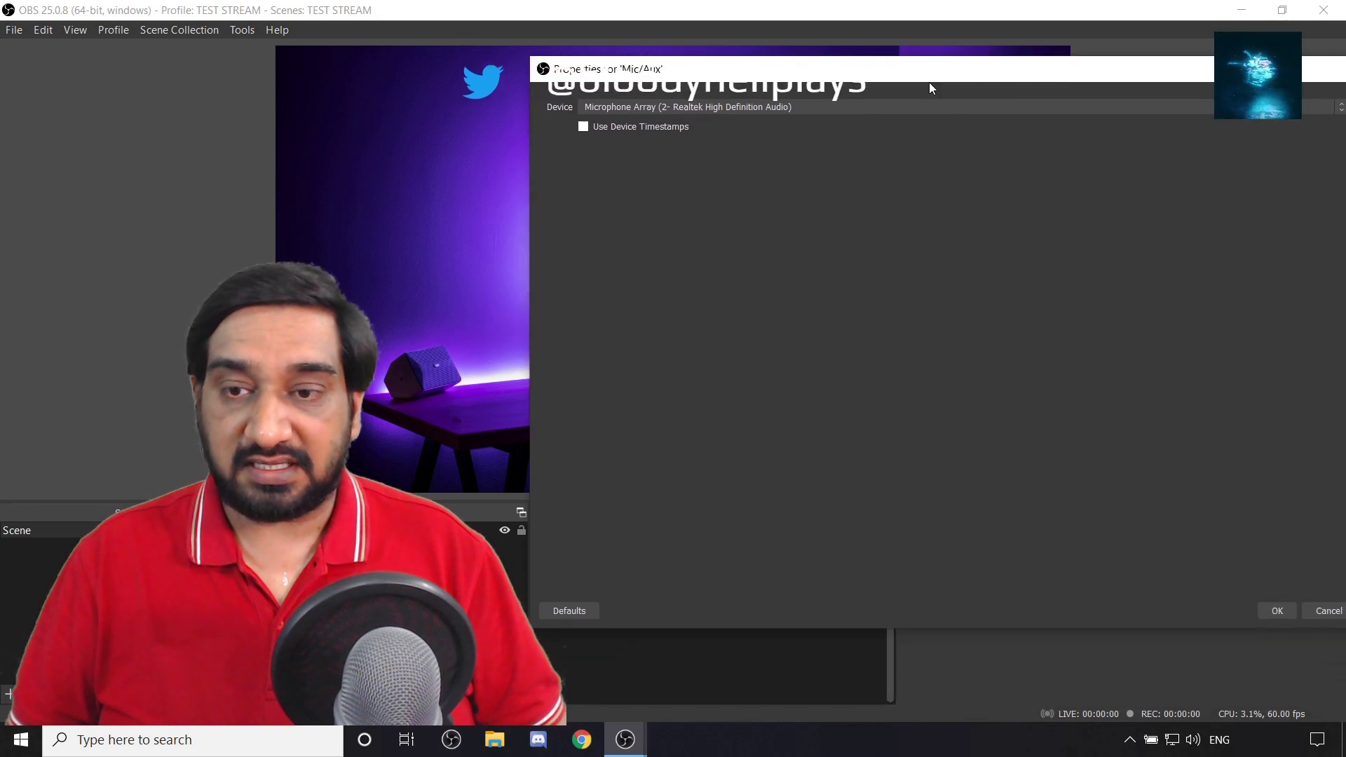
pyautogui.click(1275, 608)
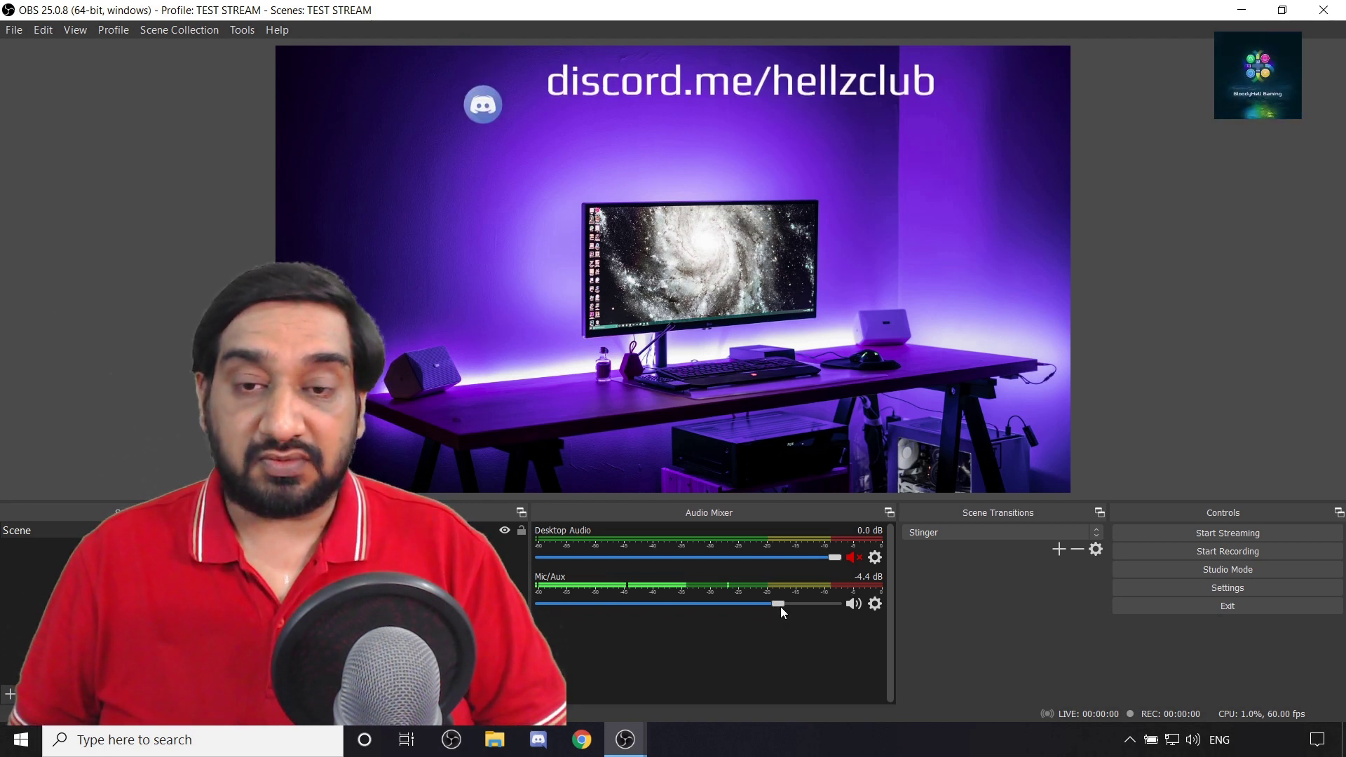
pyautogui.moveTo(779, 604)
pyautogui.mouseDown()
pyautogui.moveTo(746, 603)
pyautogui.moveTo(794, 609)
pyautogui.moveTo(783, 611)
pyautogui.mouseUp()
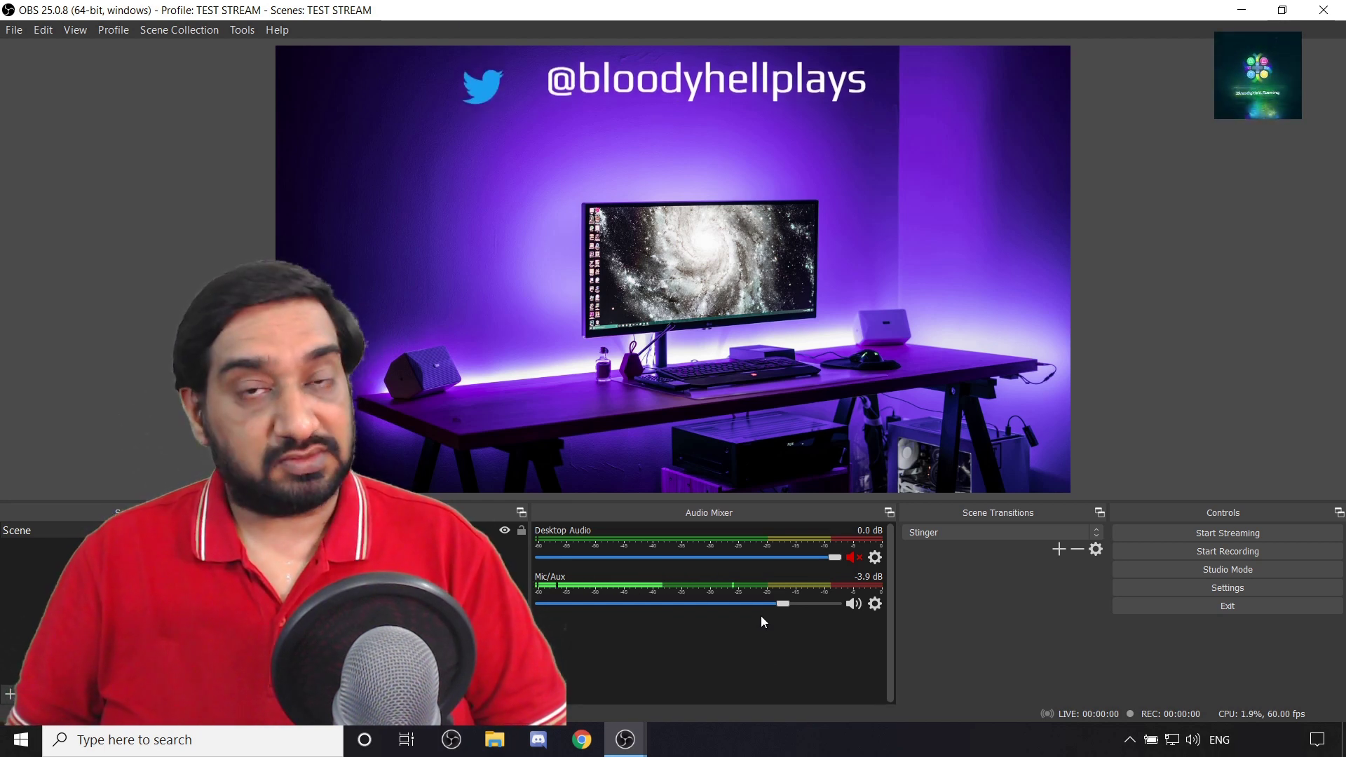
# Add a Noise Suppression filter to Mic/Aux with a suppression level of -30 dB.
pyautogui.click(874, 601)
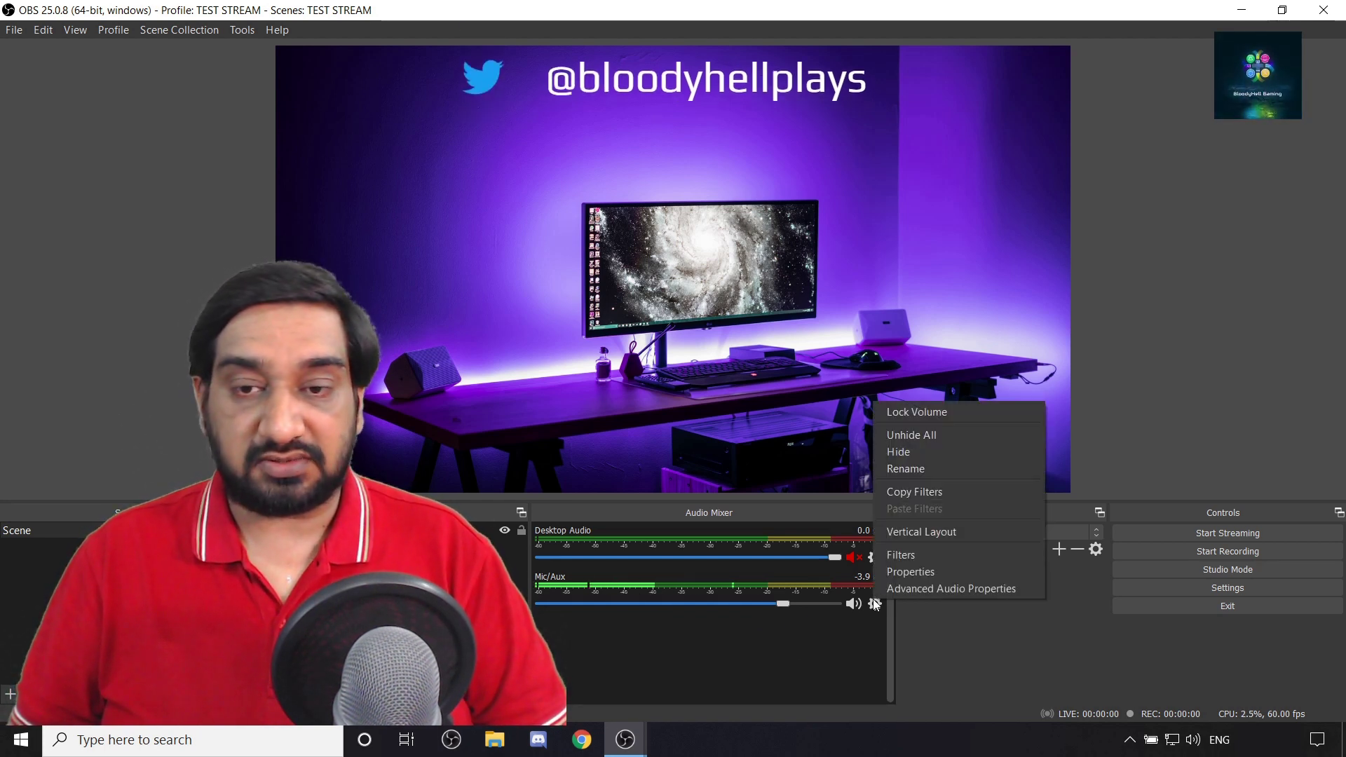
pyautogui.click(952, 558)
pyautogui.moveTo(663, 113); pyautogui.dragTo(1003, 107)
pyautogui.click(749, 583)
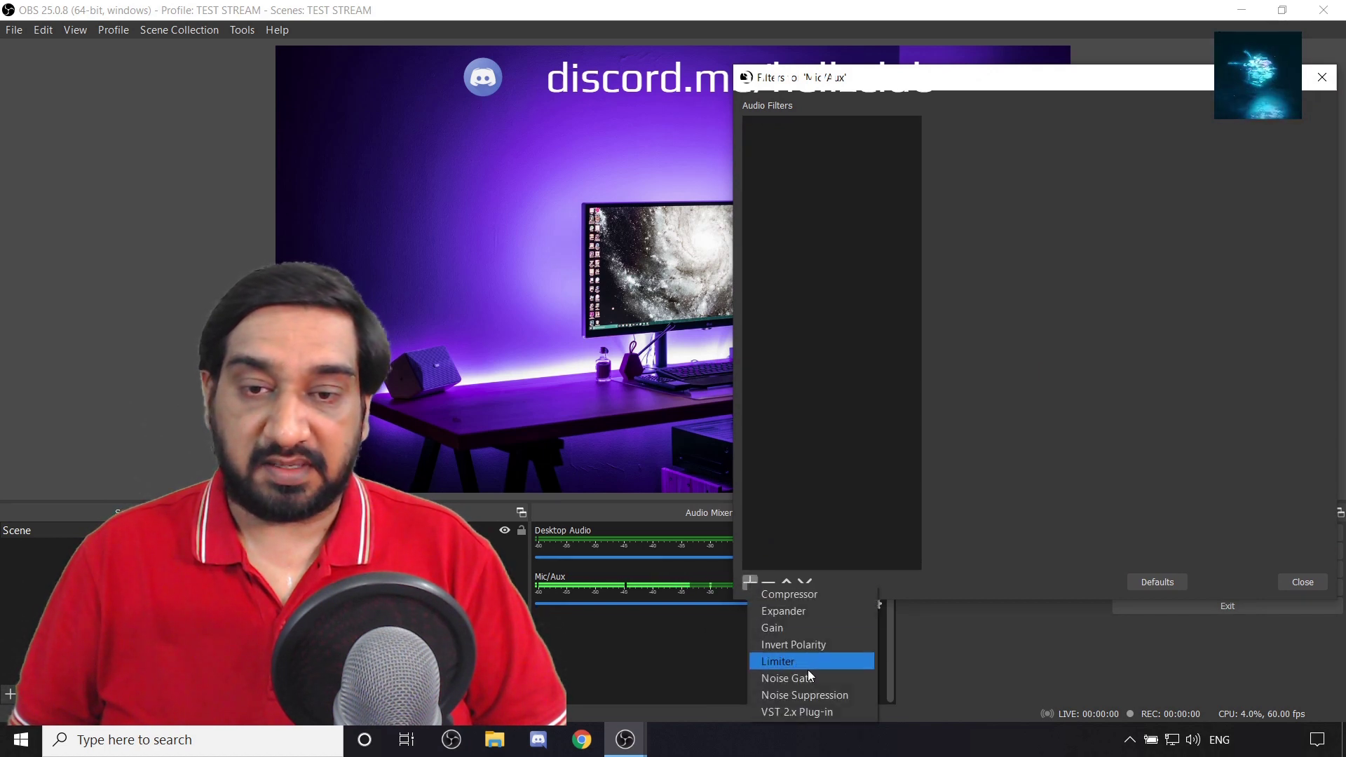
pyautogui.click(834, 697)
pyautogui.click(1004, 363)
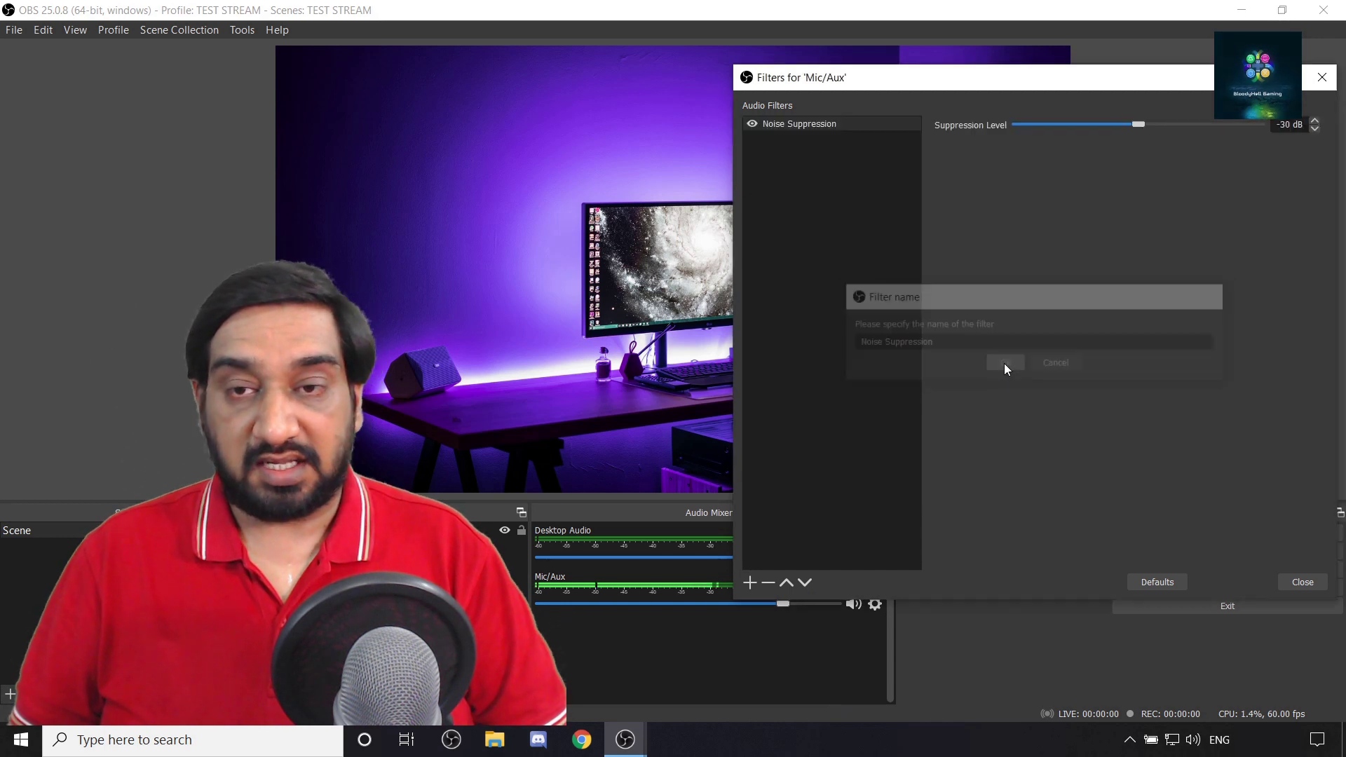
pyautogui.moveTo(887, 75); pyautogui.dragTo(795, 110)
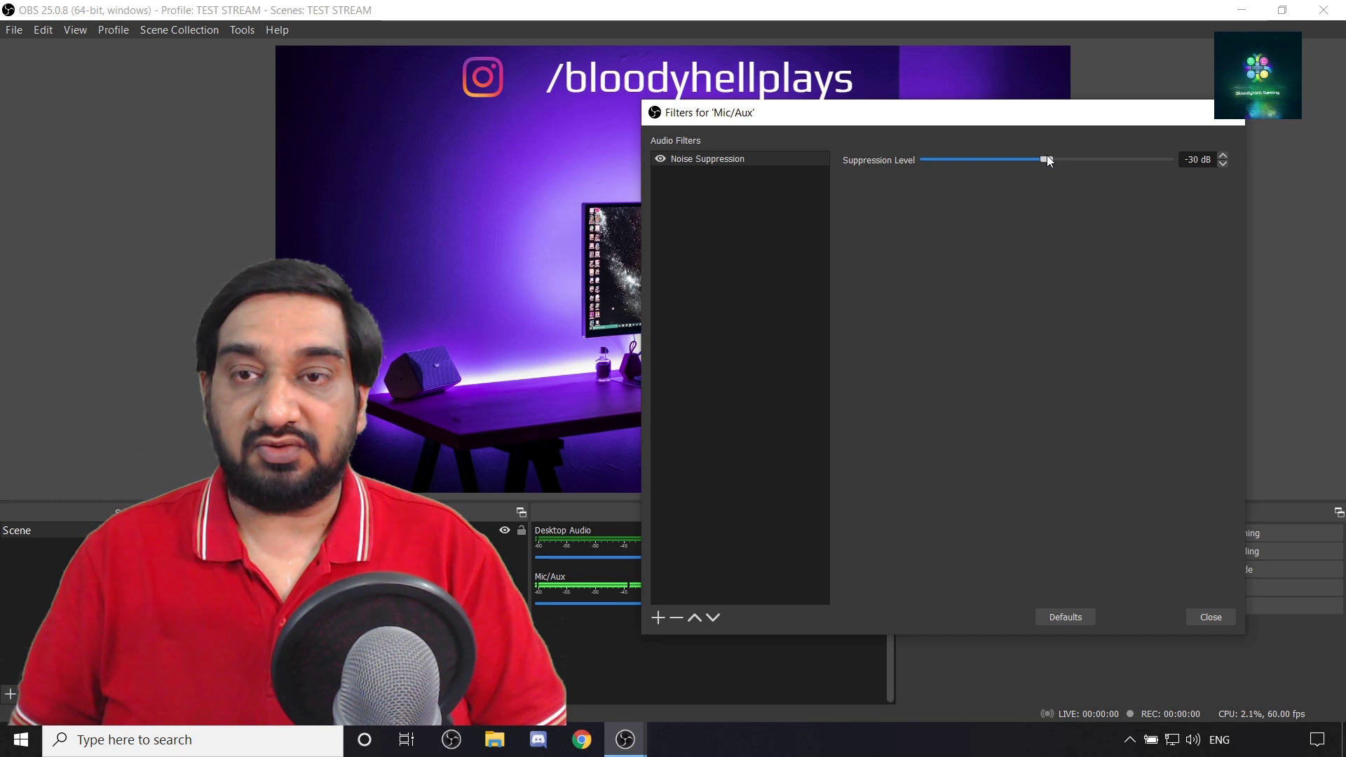
pyautogui.moveTo(1090, 162); pyautogui.dragTo(1085, 162)
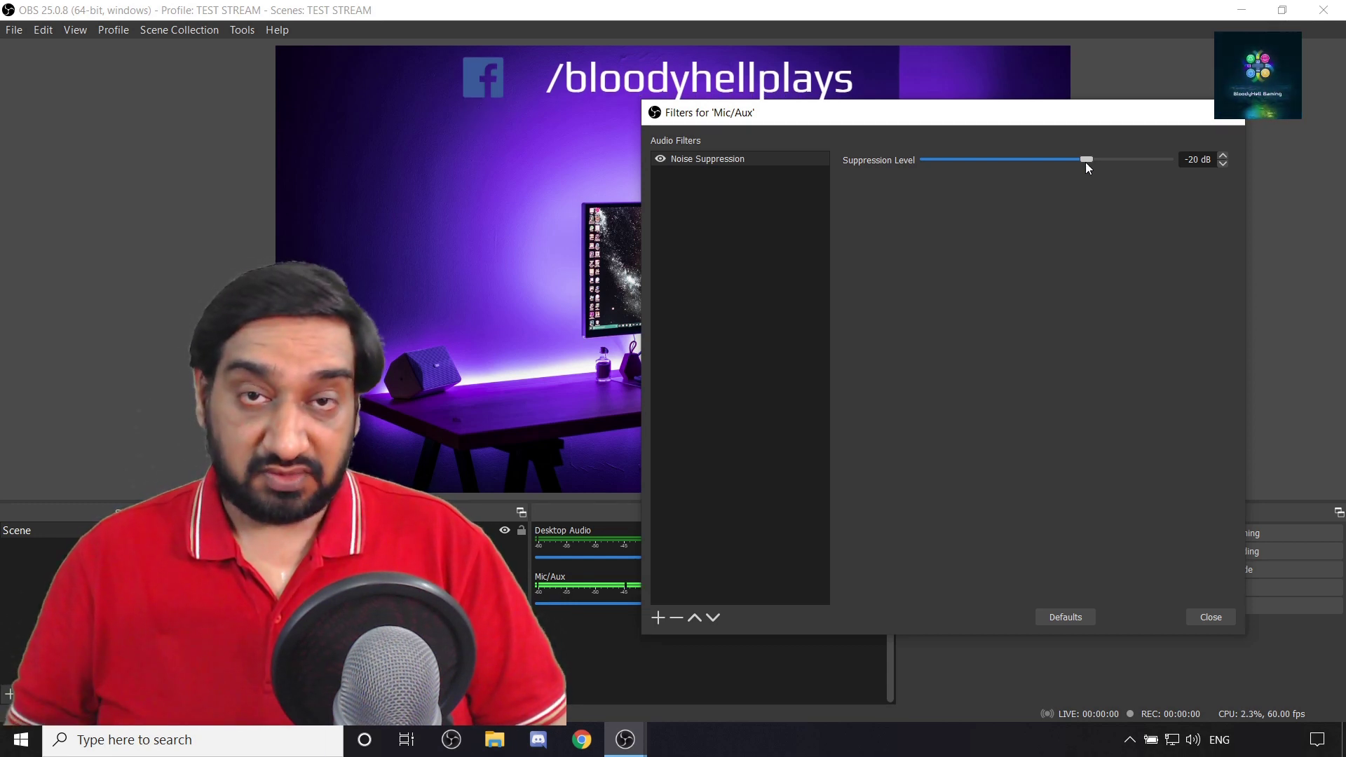
pyautogui.moveTo(1050, 160); pyautogui.dragTo(1021, 160)
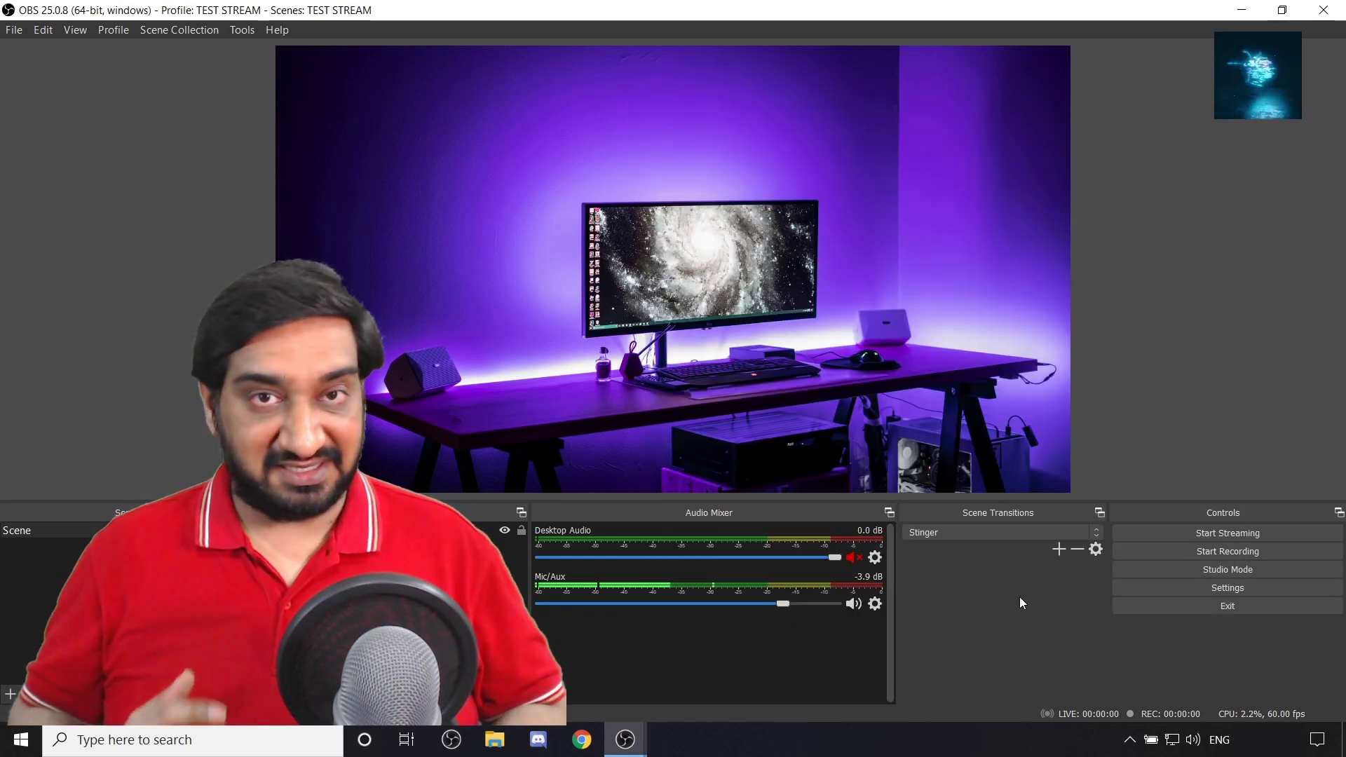
# Add a Noise Gate filter to Mic/Aux under its default name.
pyautogui.click(877, 605)
pyautogui.click(927, 561)
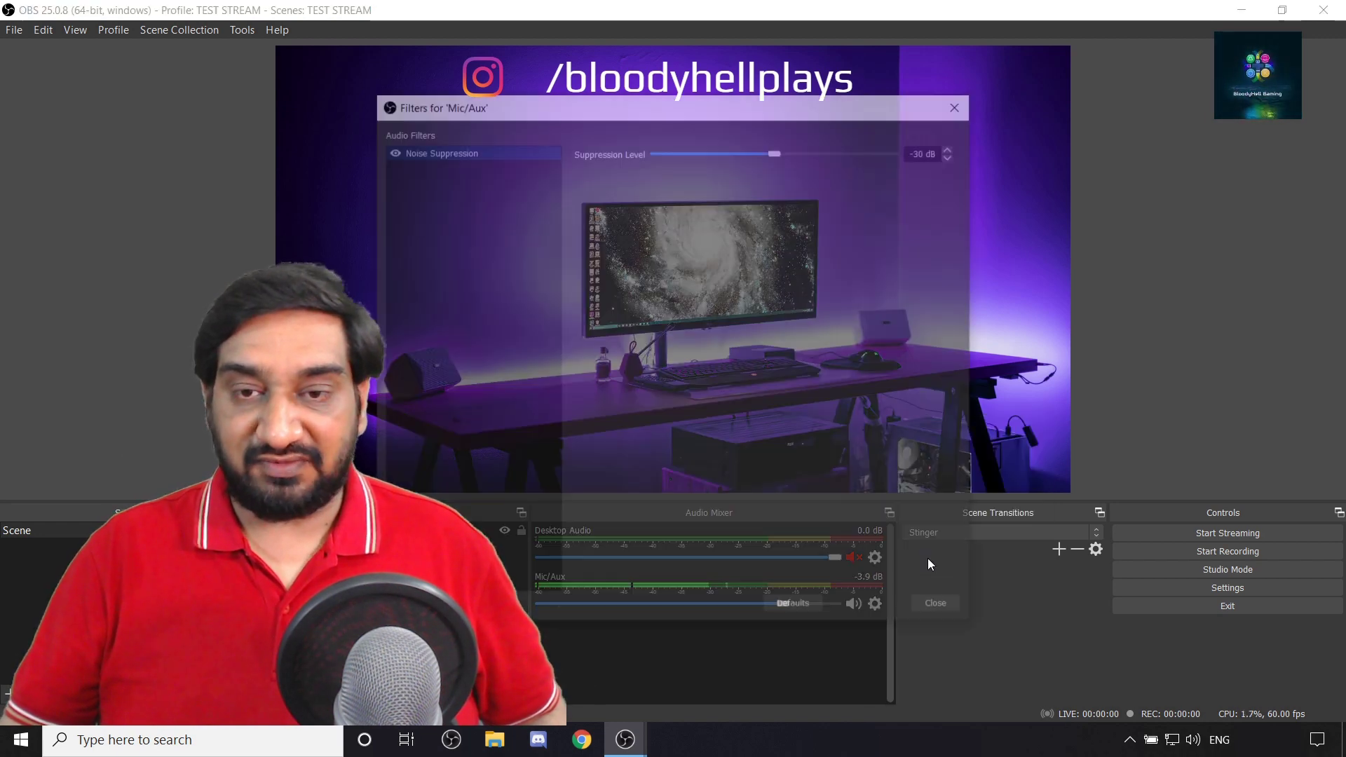
pyautogui.moveTo(587, 105); pyautogui.dragTo(962, 99)
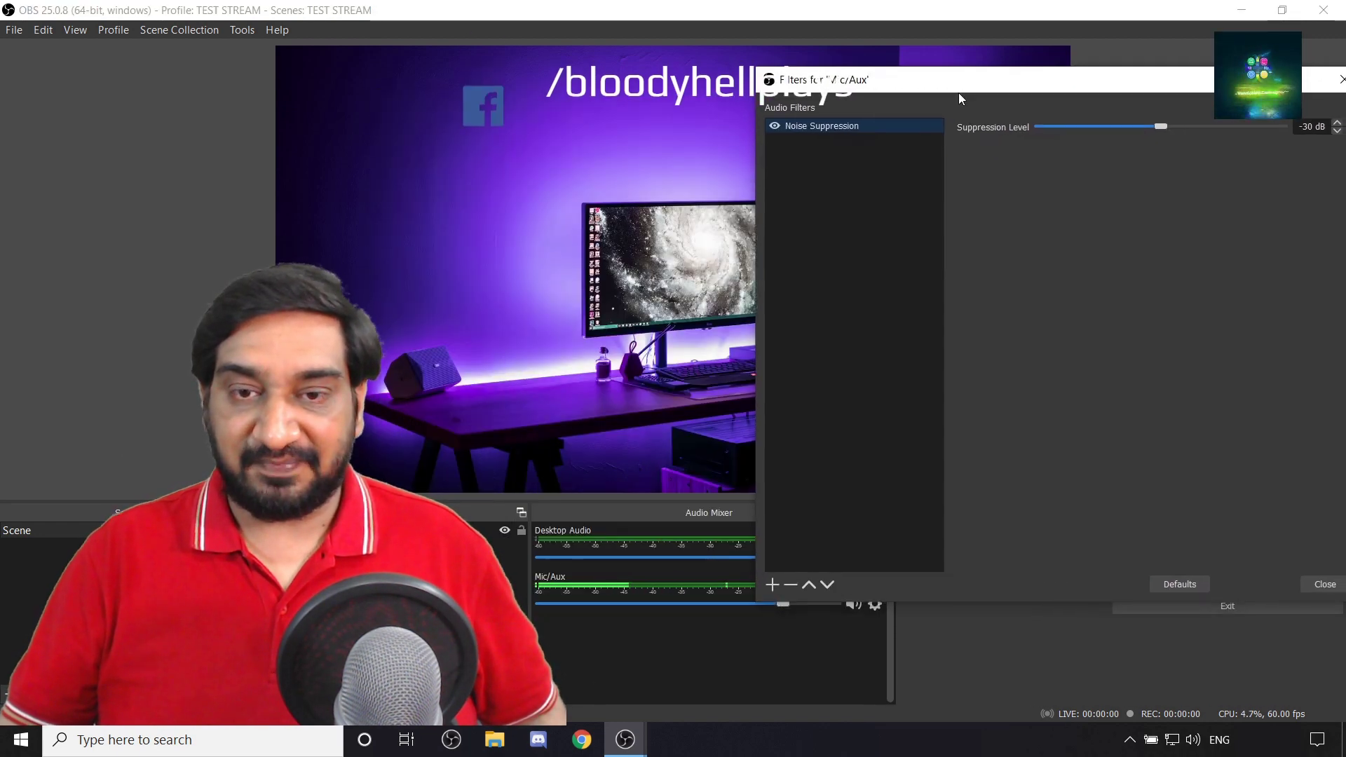
pyautogui.click(772, 586)
pyautogui.click(826, 689)
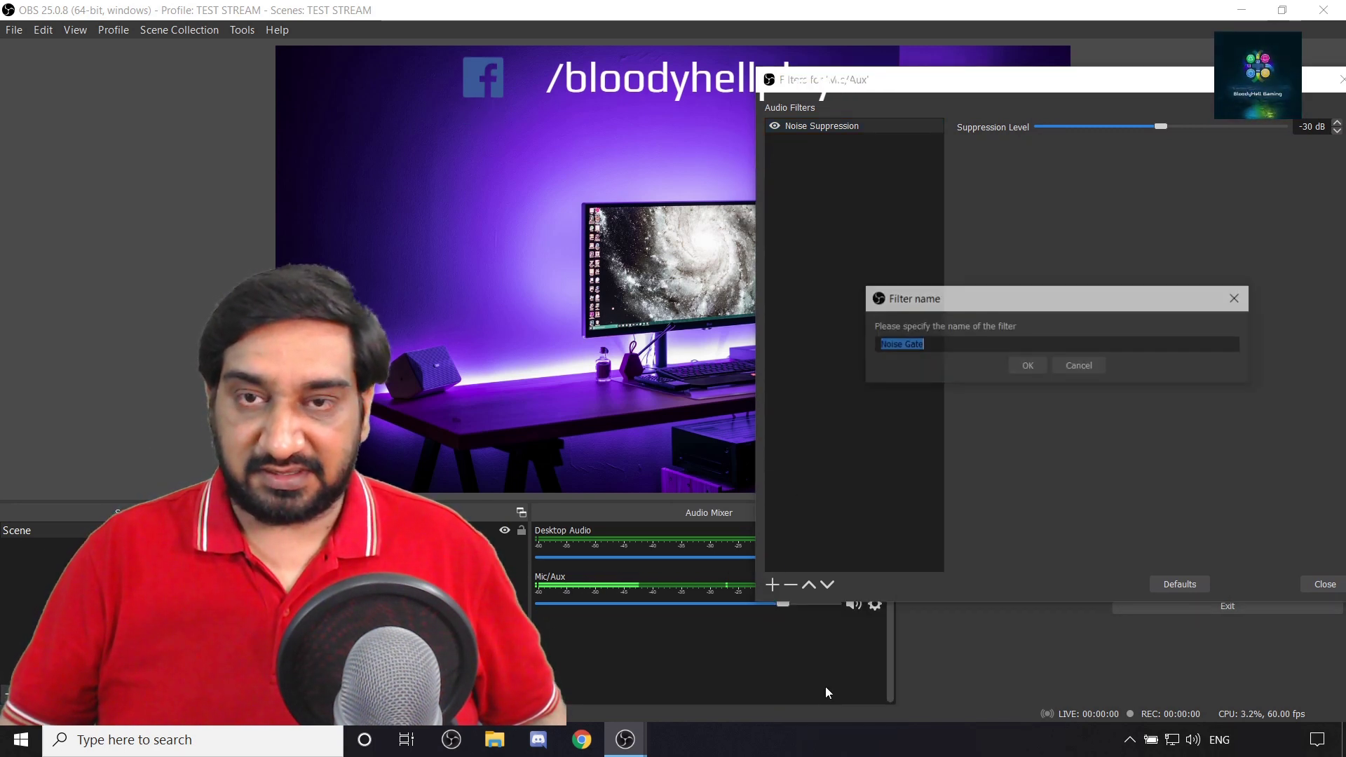
pyautogui.click(1024, 362)
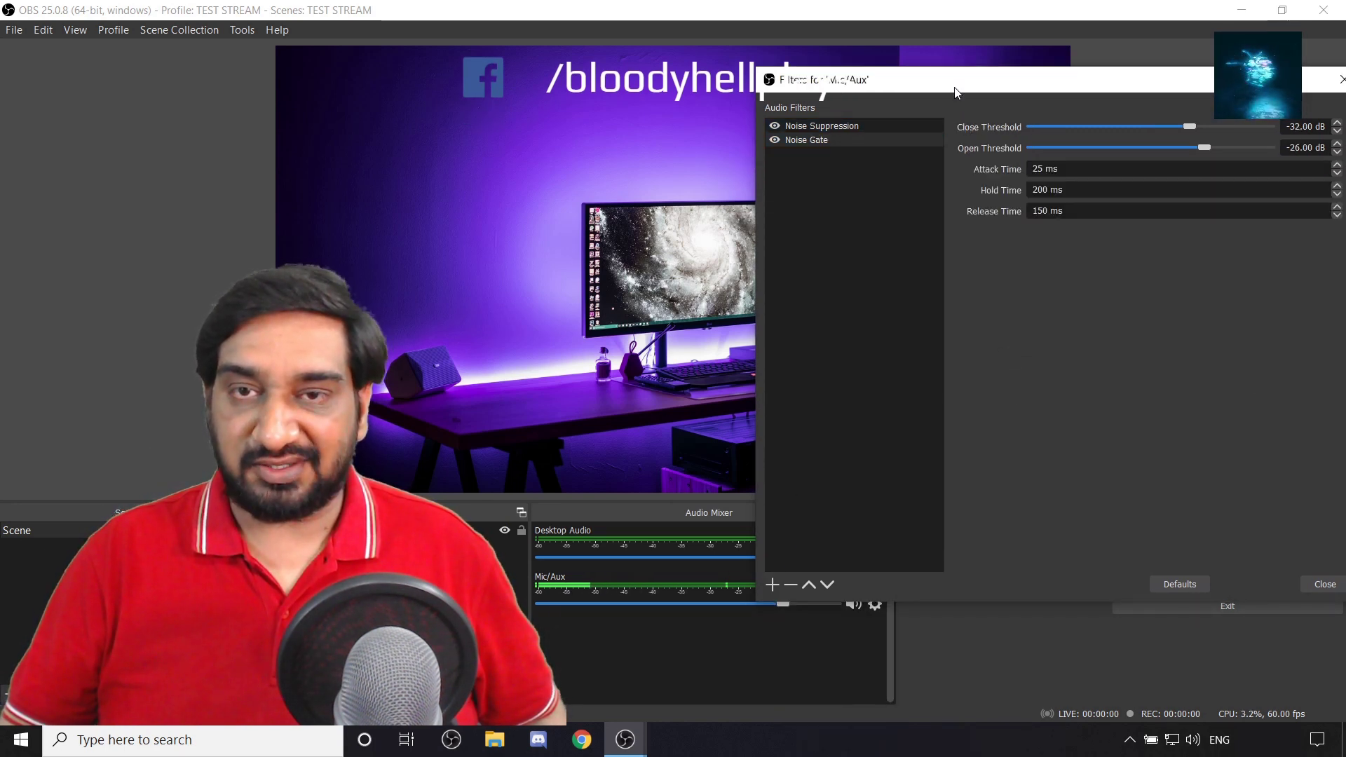
pyautogui.moveTo(957, 94); pyautogui.dragTo(928, 181)
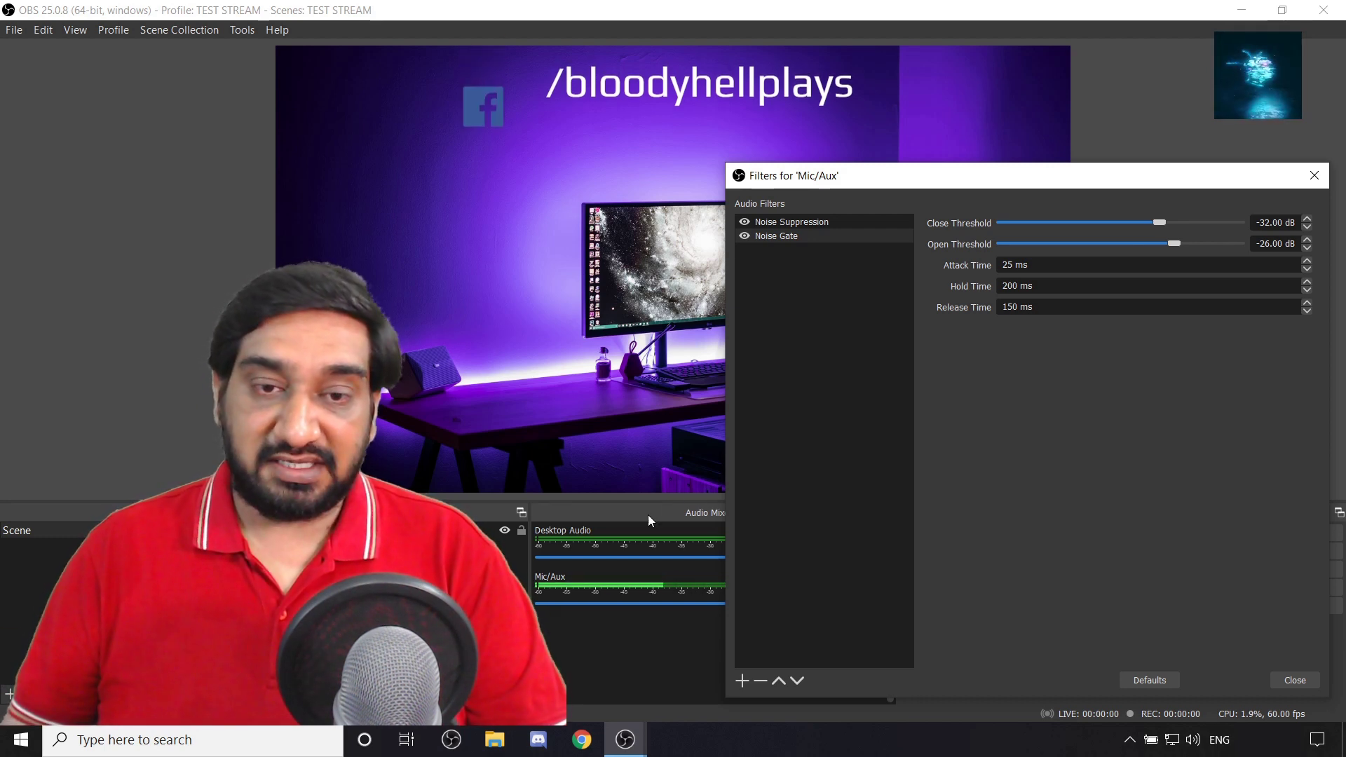
pyautogui.moveTo(878, 177); pyautogui.dragTo(940, 140)
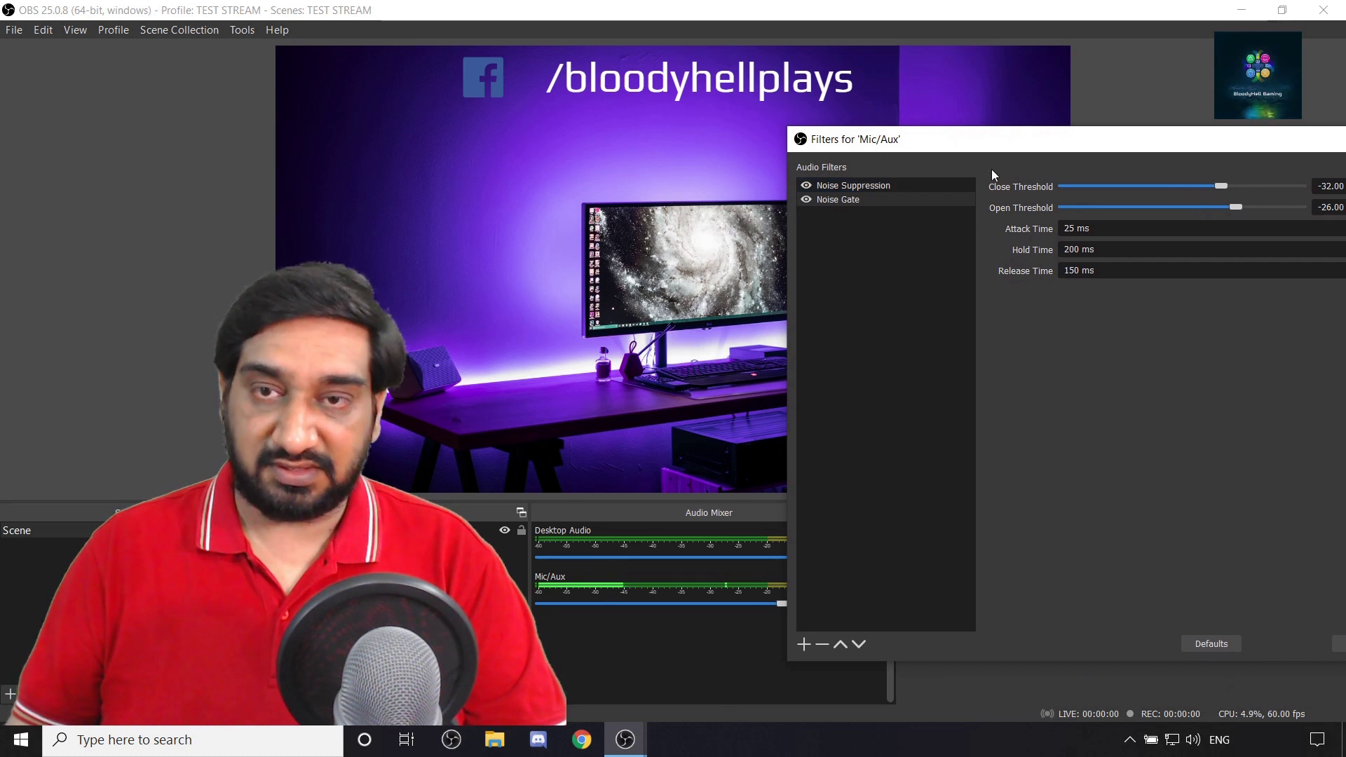
pyautogui.moveTo(983, 138); pyautogui.dragTo(920, 160)
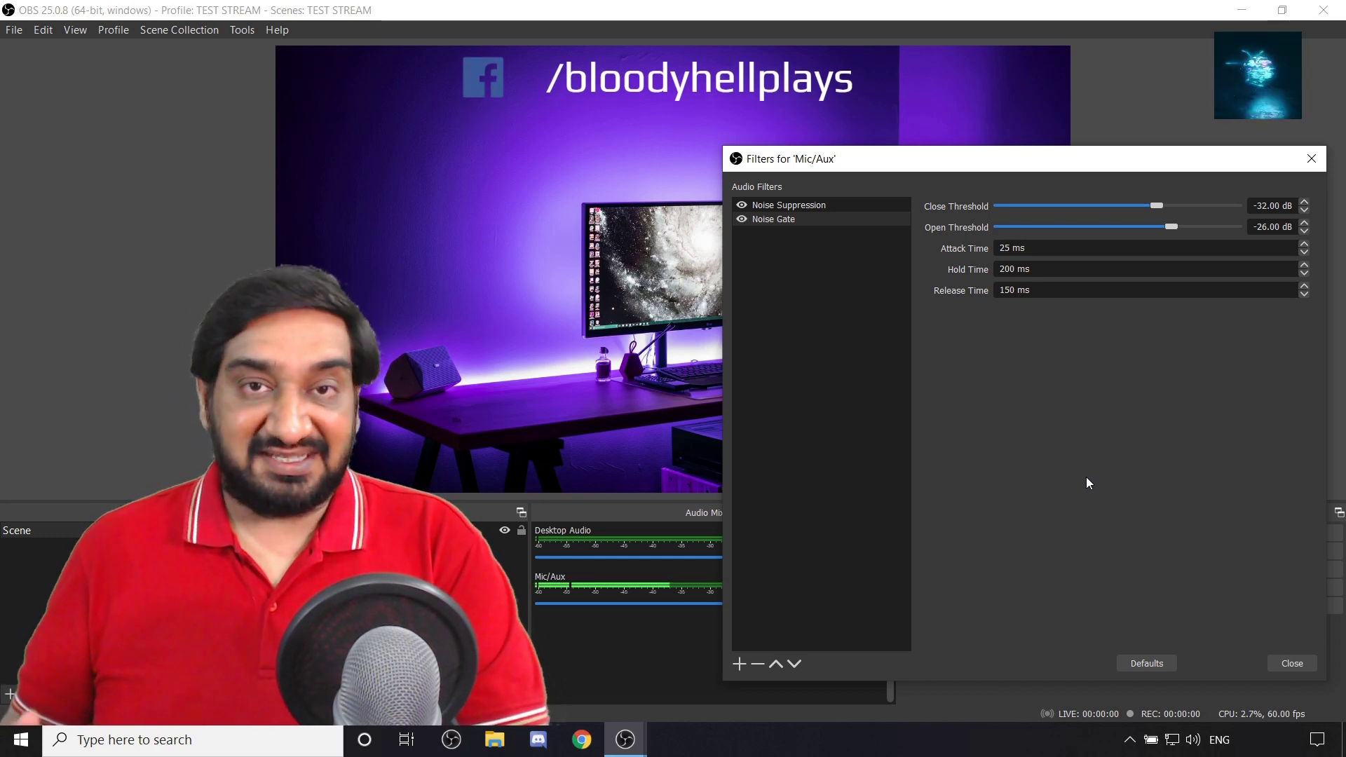
# Add a Compressor filter to Mic/Aux with a ratio of 2.00:1 and a threshold of -25.20 dB.
pyautogui.click(739, 663)
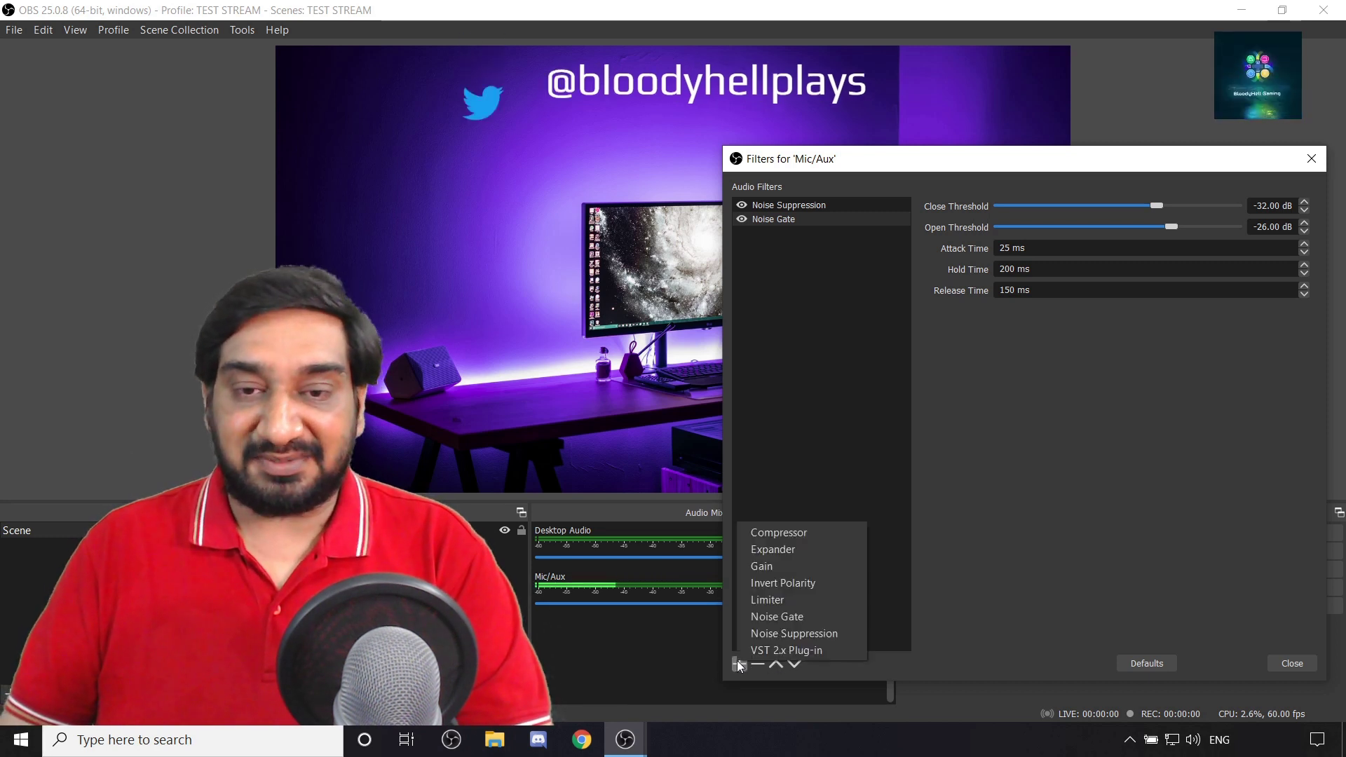
pyautogui.click(795, 538)
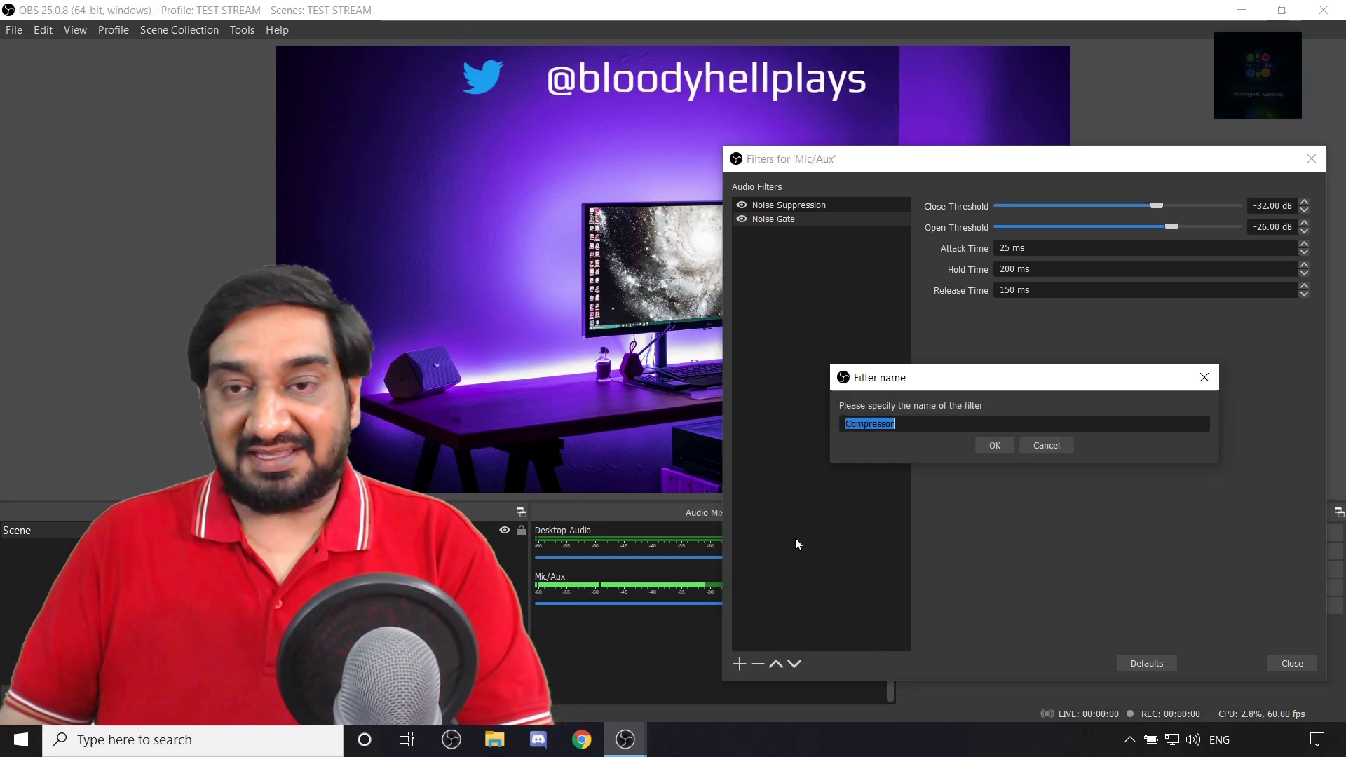
pyautogui.click(1002, 447)
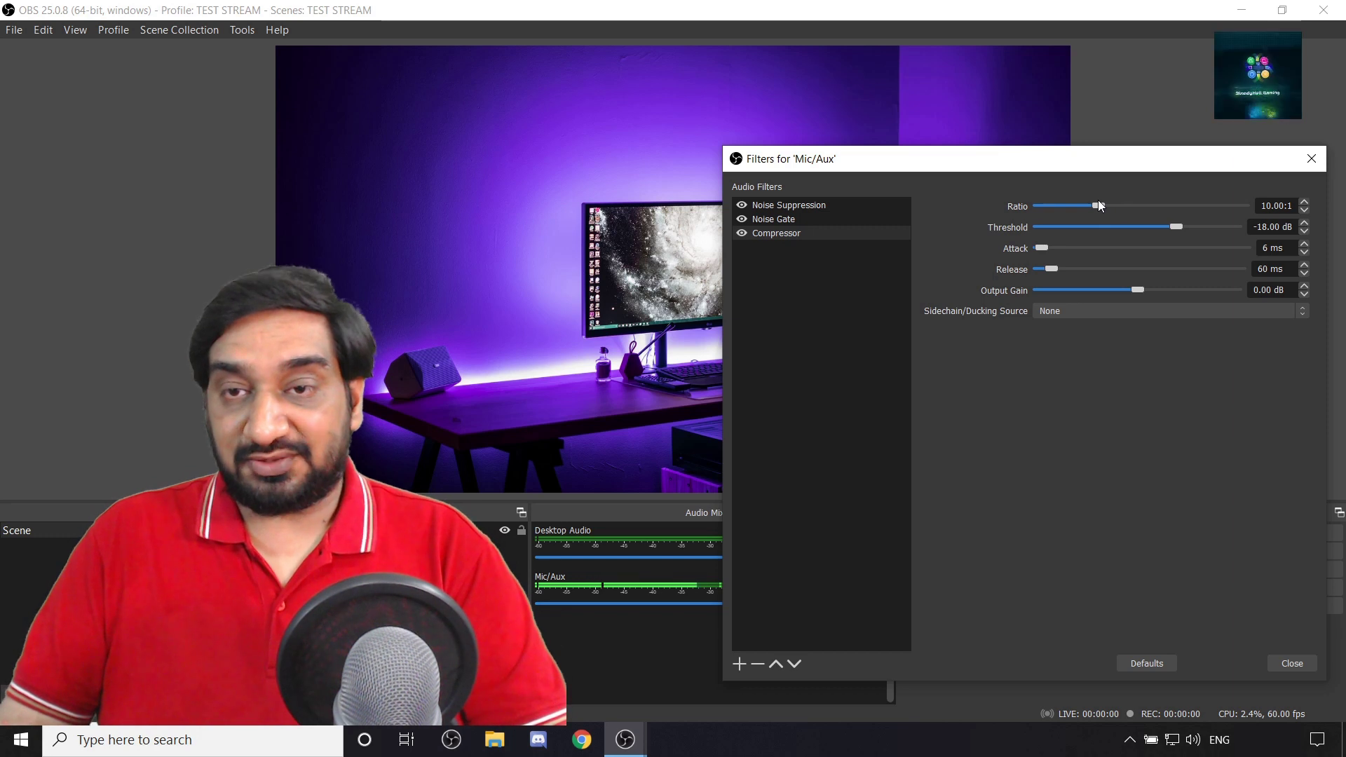
pyautogui.moveTo(1098, 205); pyautogui.dragTo(1061, 204)
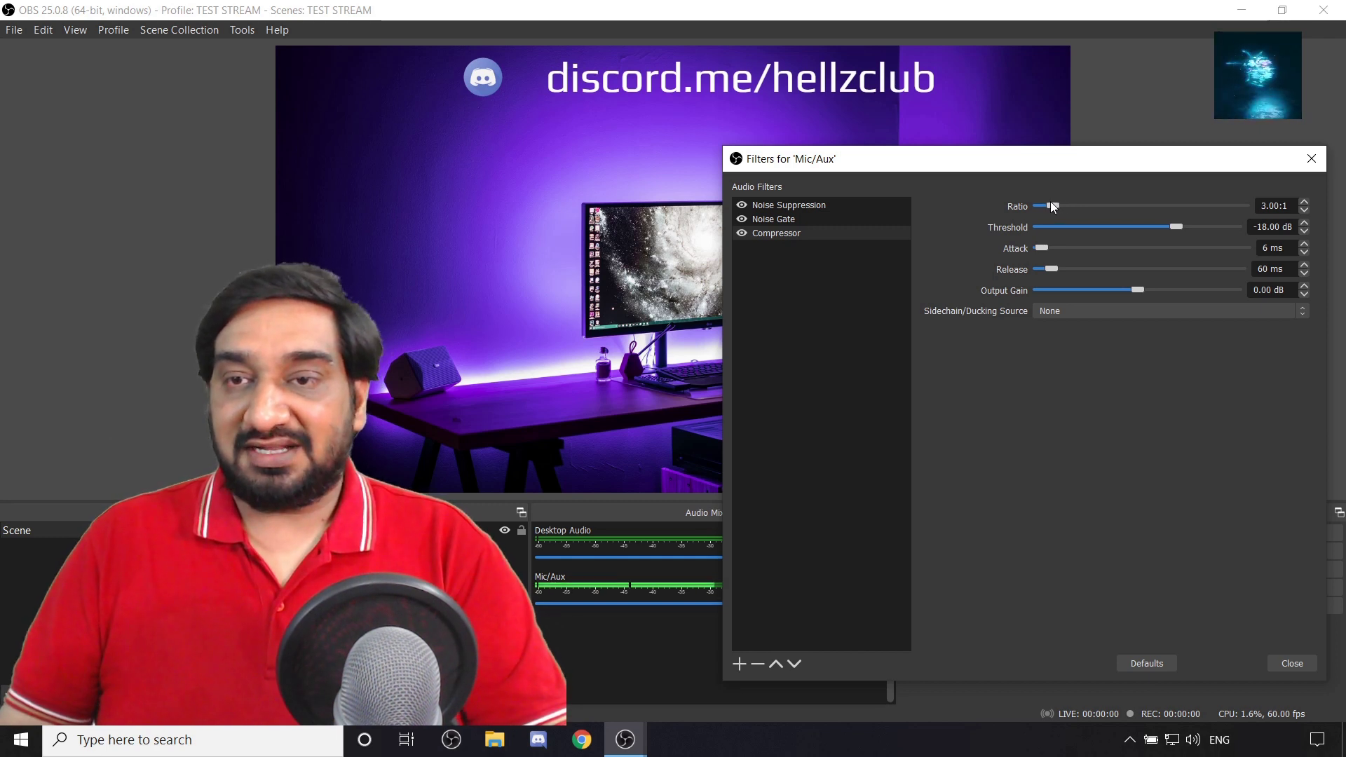
pyautogui.moveTo(1045, 205); pyautogui.dragTo(1047, 205)
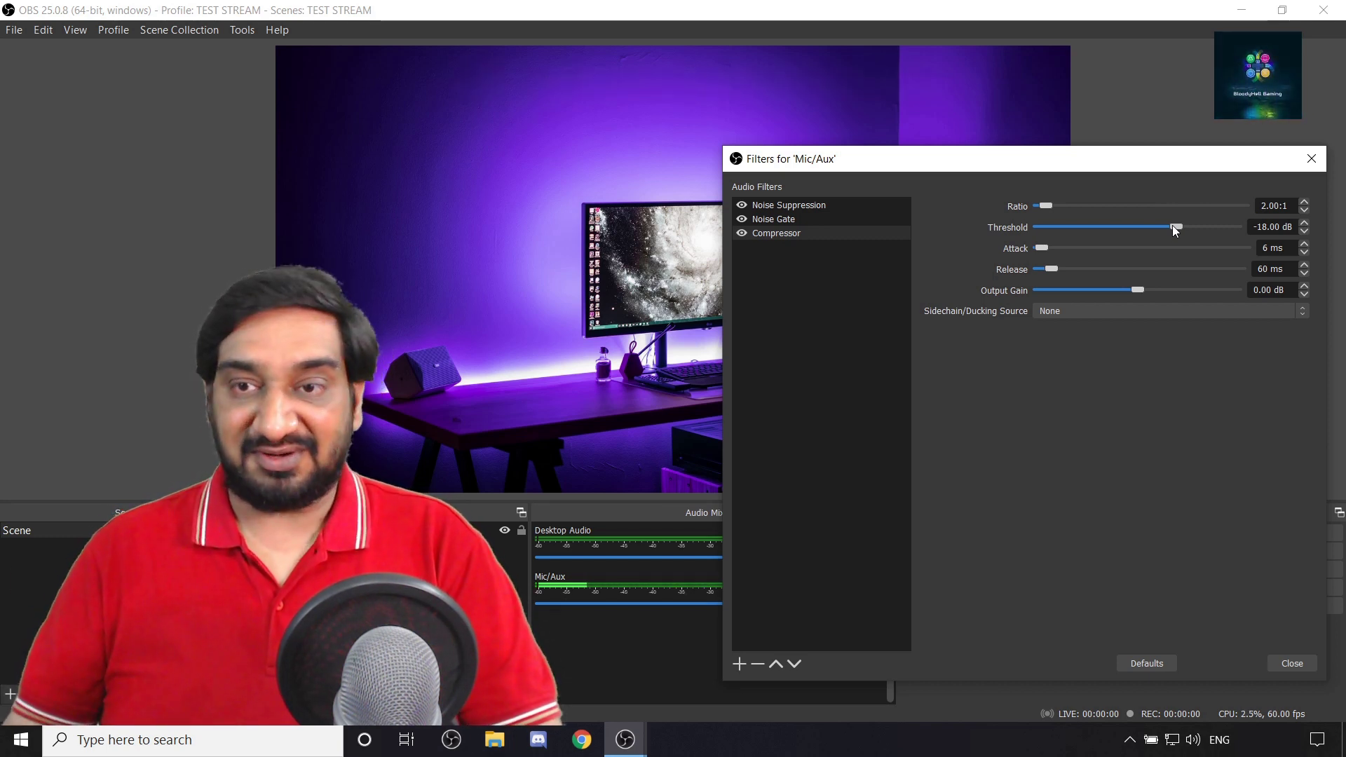
pyautogui.moveTo(1177, 226); pyautogui.dragTo(1156, 228)
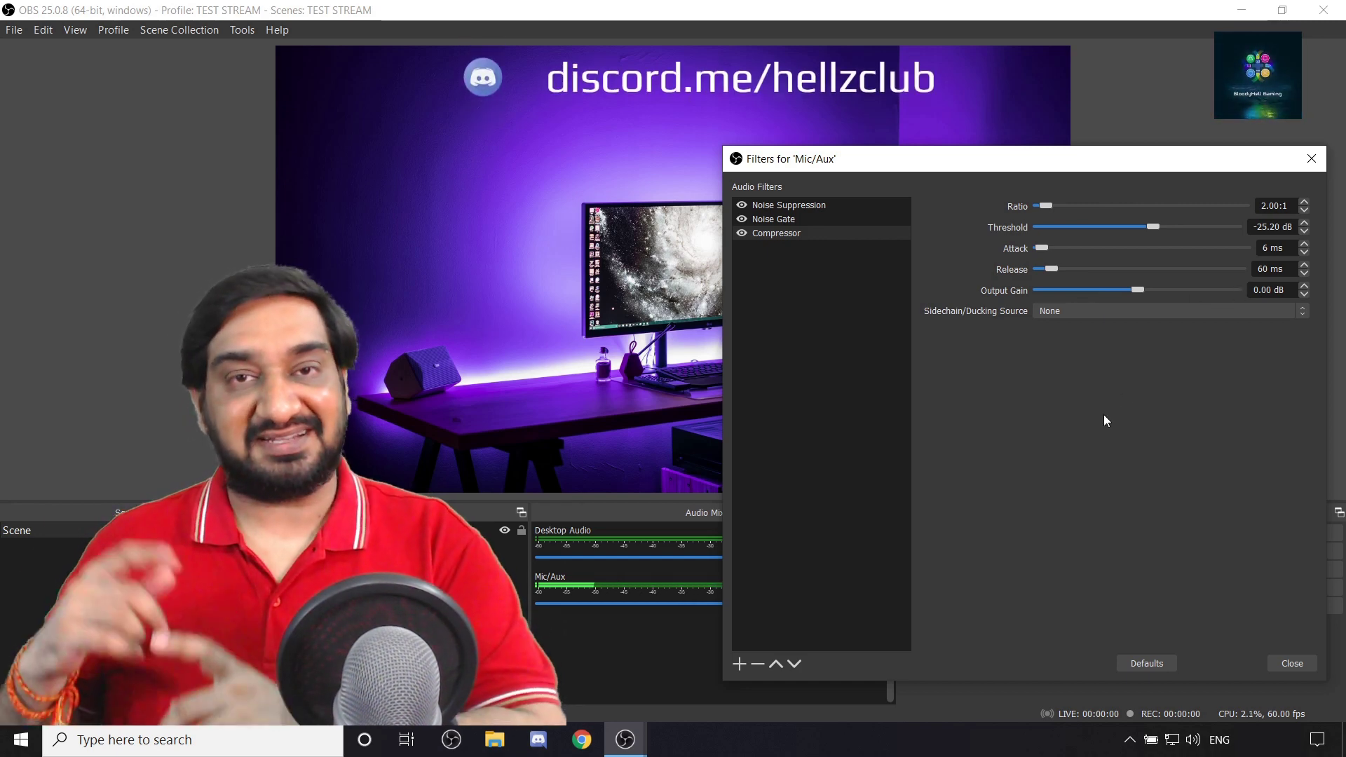
pyautogui.press('Escape')
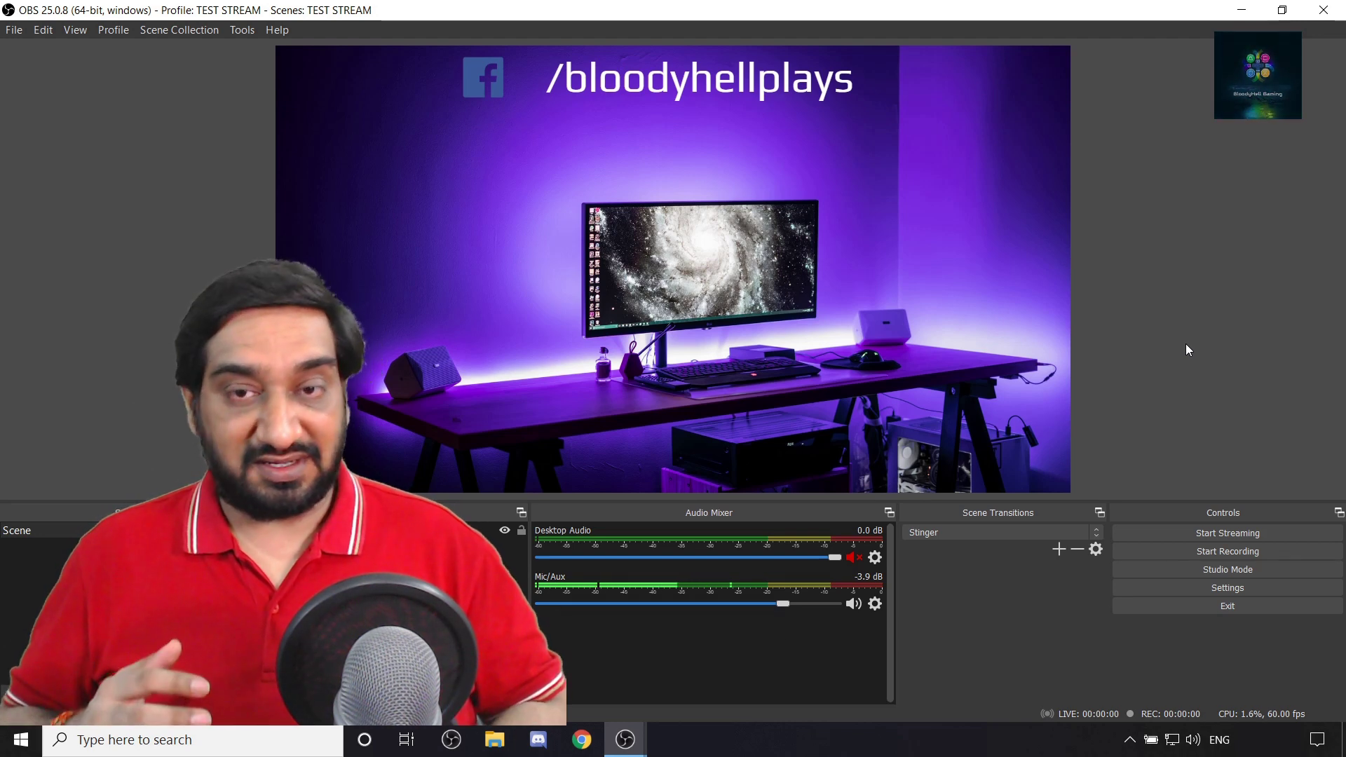
# Add a Gain filter to Mic/Aux and set its gain to 8.10 dB.
pyautogui.click(875, 603)
pyautogui.click(924, 553)
pyautogui.moveTo(655, 105); pyautogui.dragTo(991, 100)
pyautogui.click(725, 604)
pyautogui.click(759, 644)
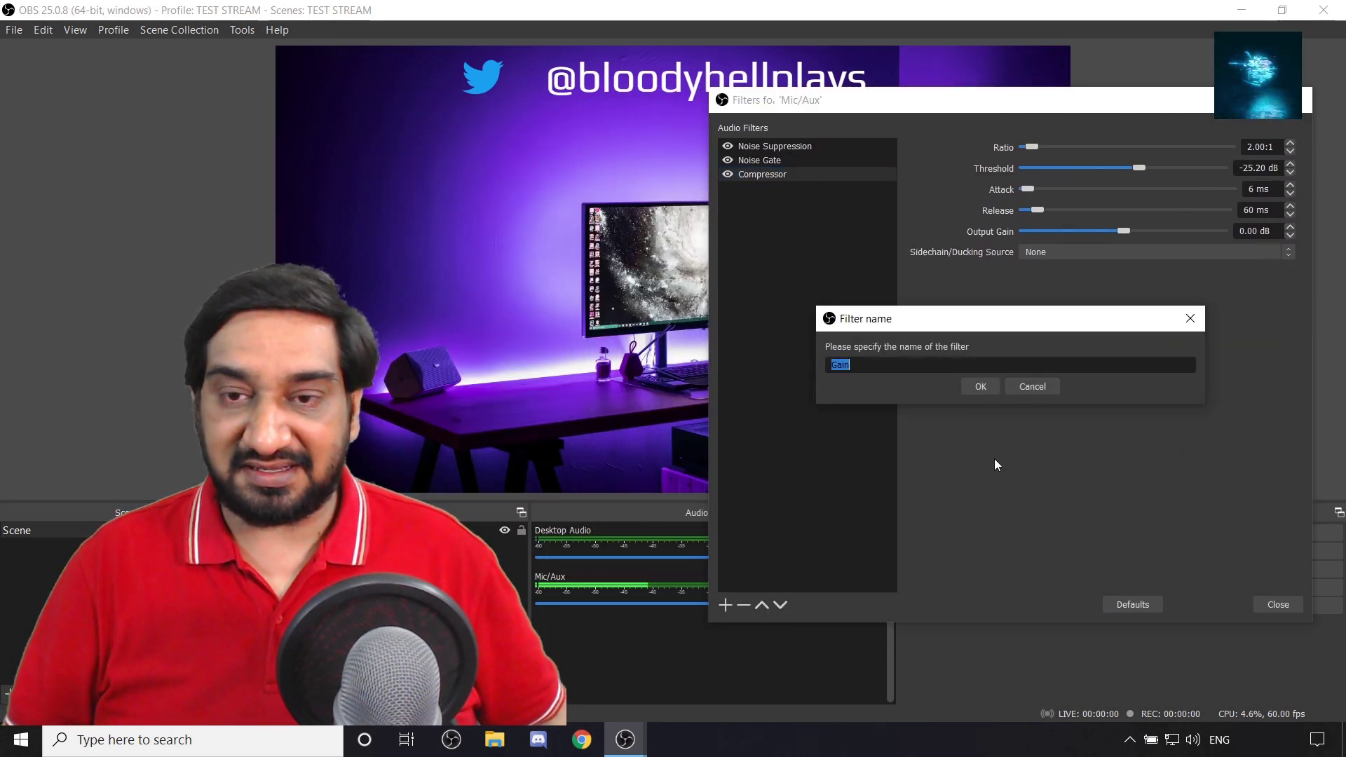
pyautogui.click(980, 386)
pyautogui.moveTo(940, 110); pyautogui.dragTo(953, 198)
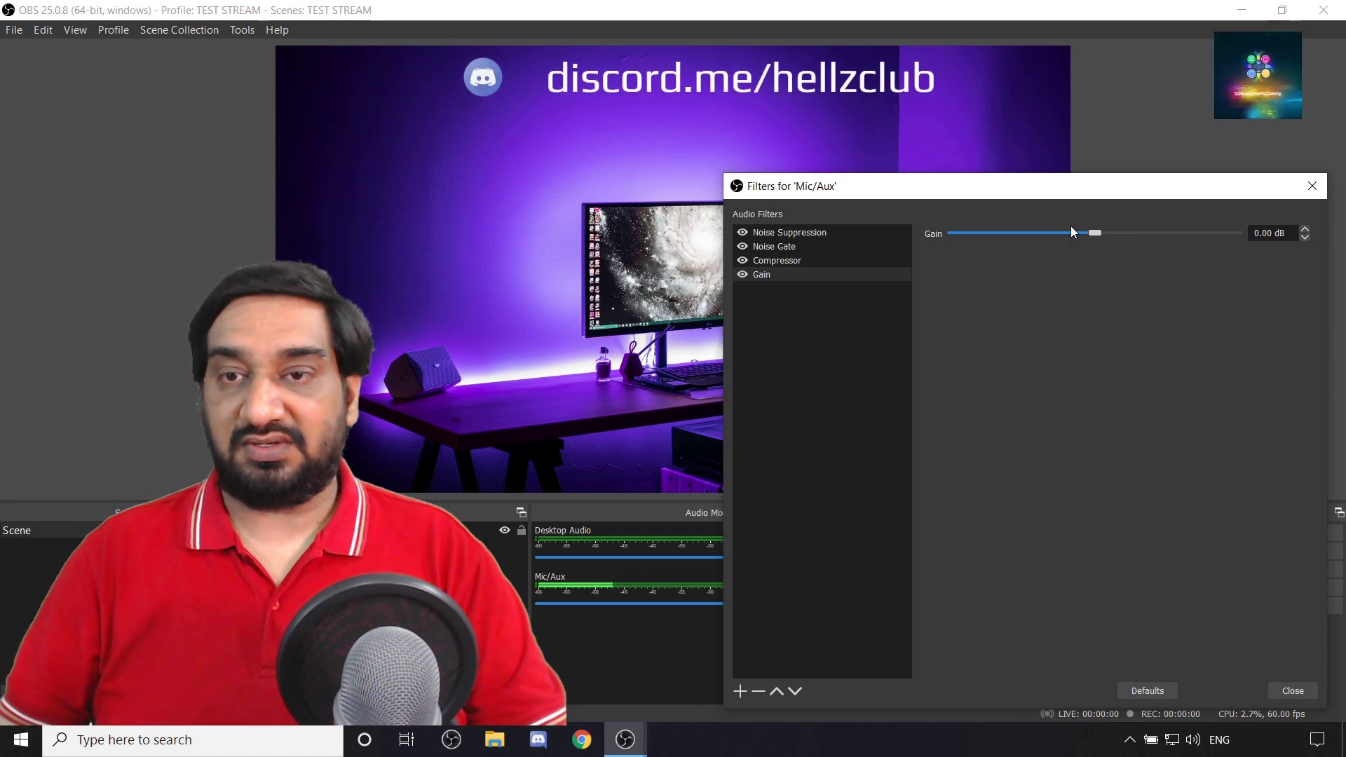
pyautogui.moveTo(1096, 235); pyautogui.dragTo(1134, 235)
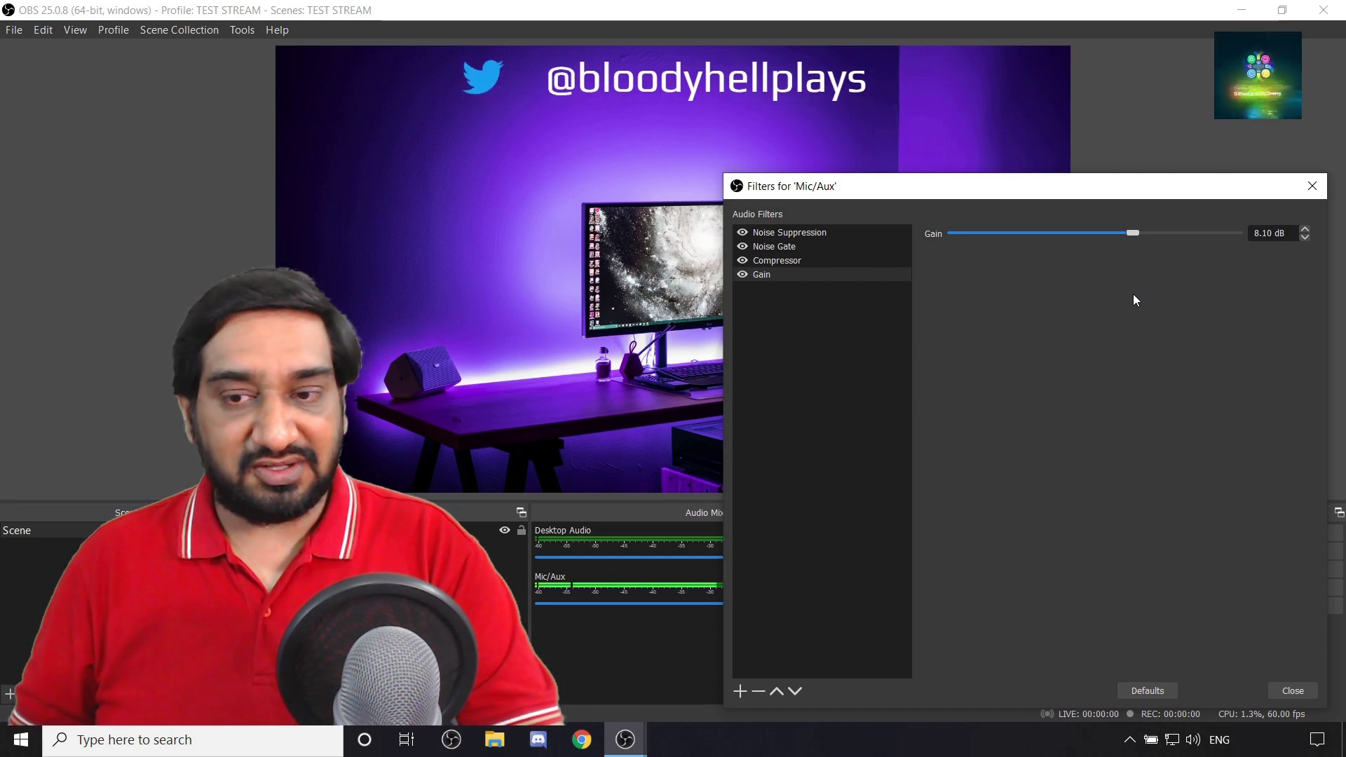
pyautogui.click(1285, 686)
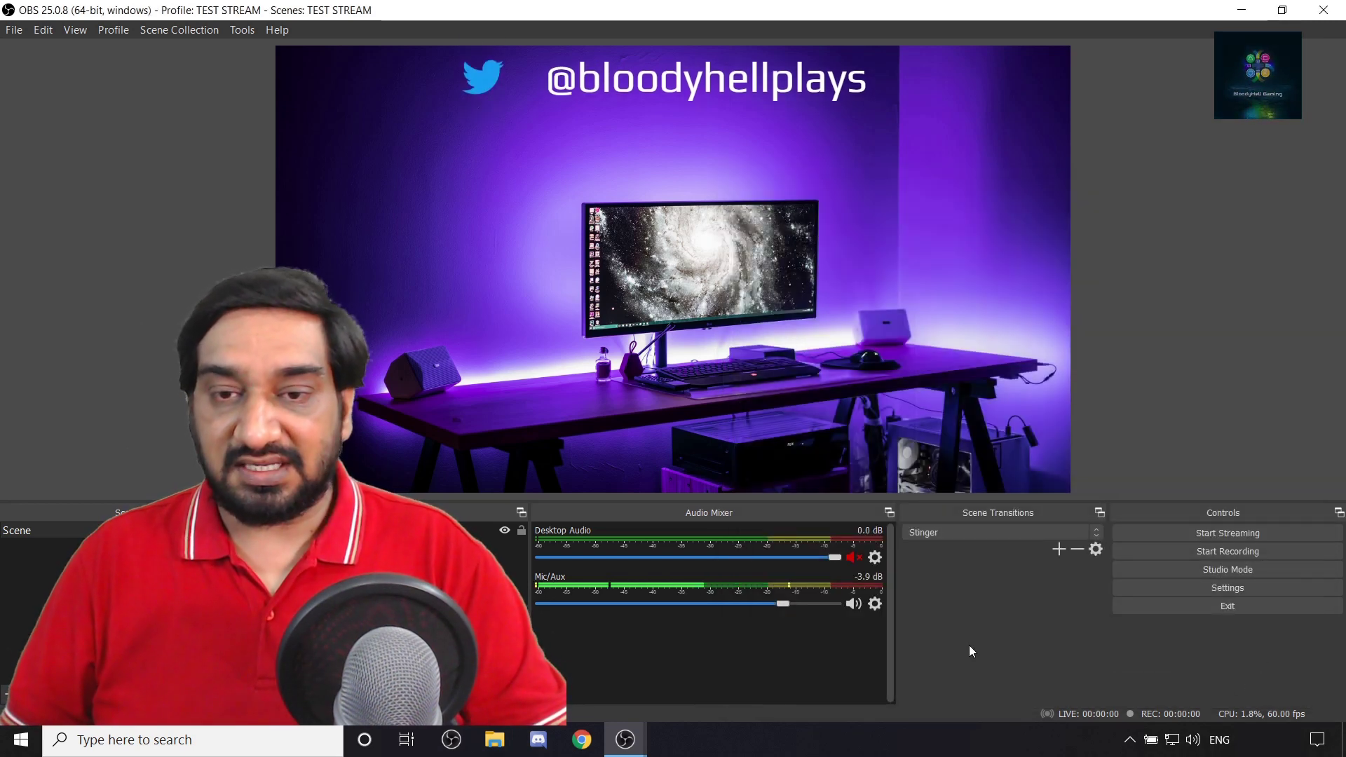